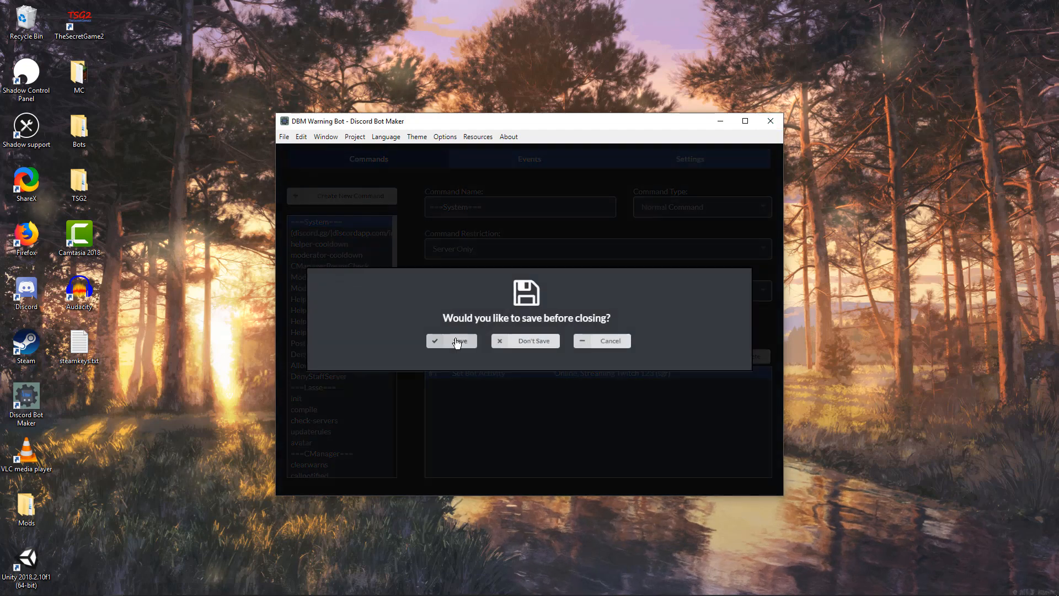
Save and close the open bot project, and open the properties of Discord Bot Maker in Steam's library.
click(458, 342)
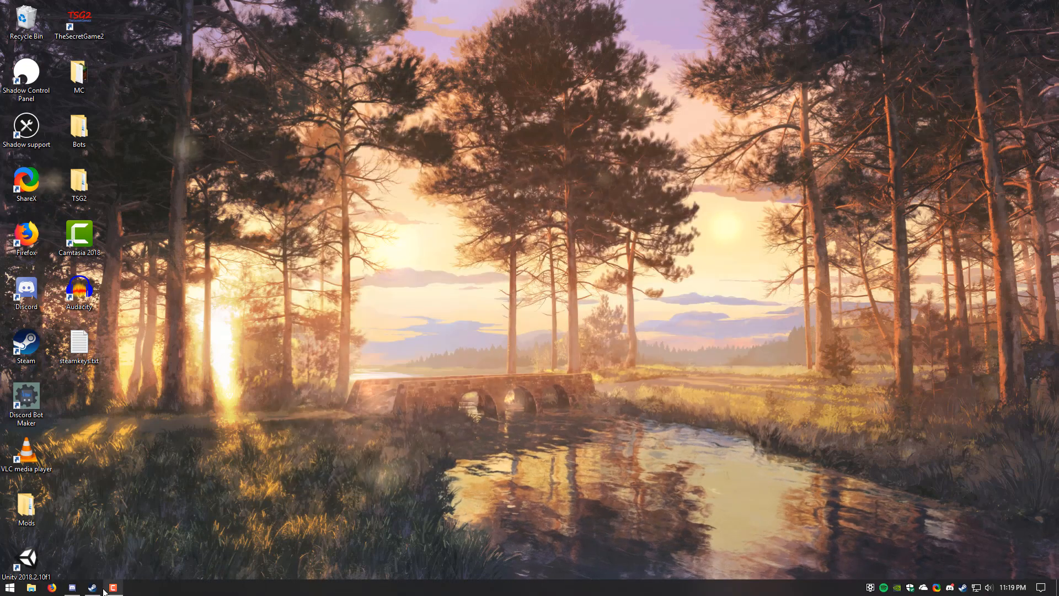
click(93, 587)
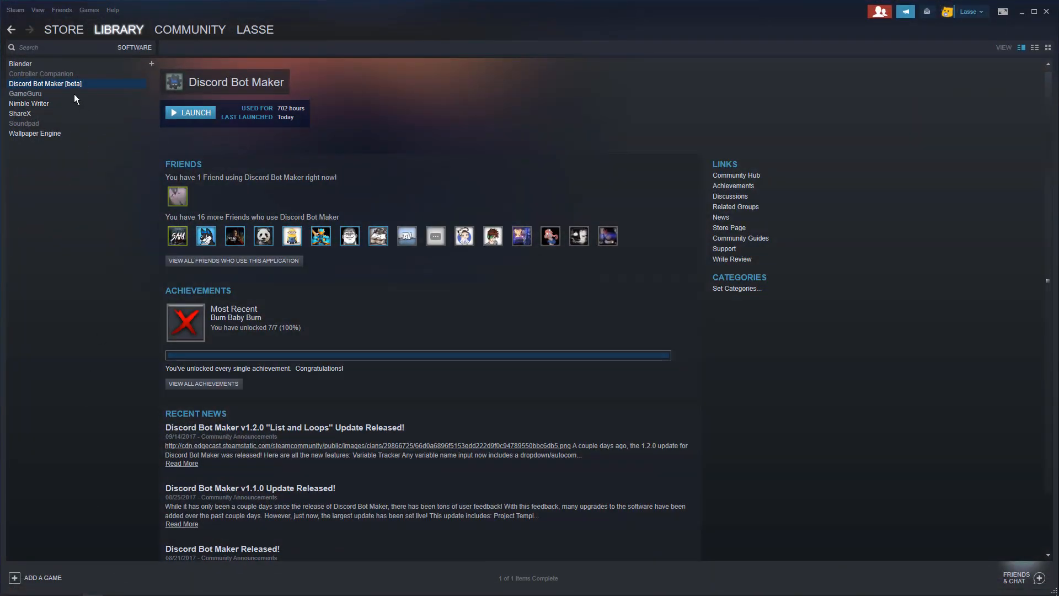
right_click(52, 84)
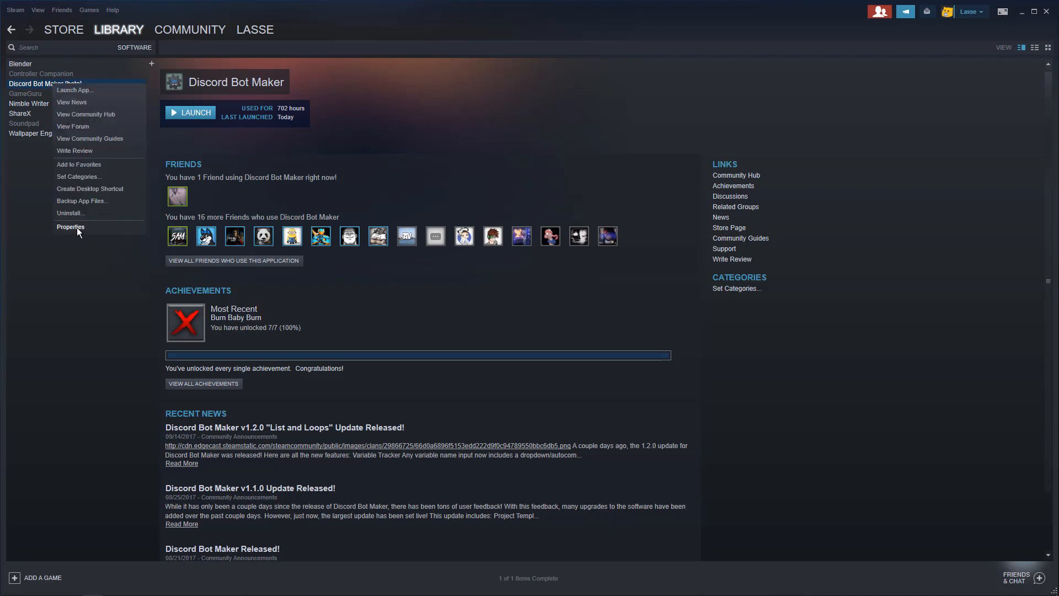
click(78, 232)
Check which beta branch Discord Bot Maker is opted into.
click(538, 156)
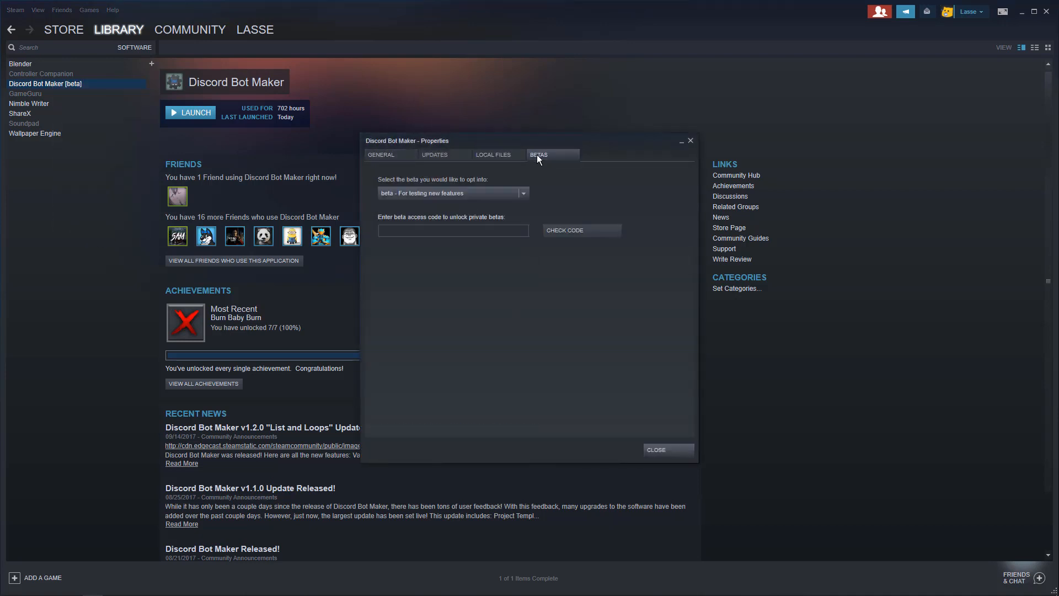
click(399, 194)
click(501, 265)
Browse Discord Bot Maker's local files and move the folder window toward the middle of the screen.
click(493, 156)
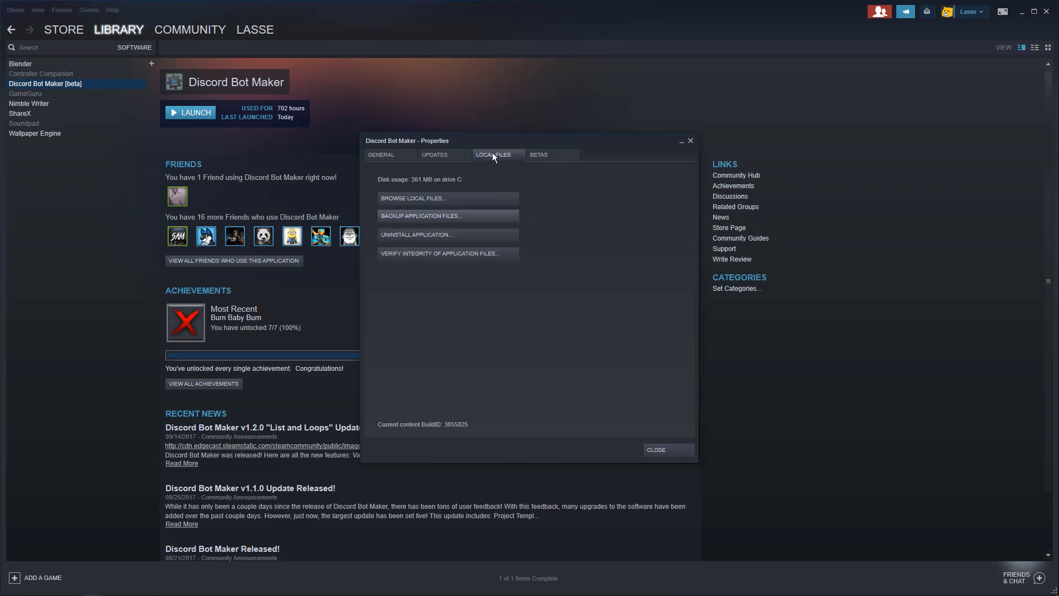
click(397, 199)
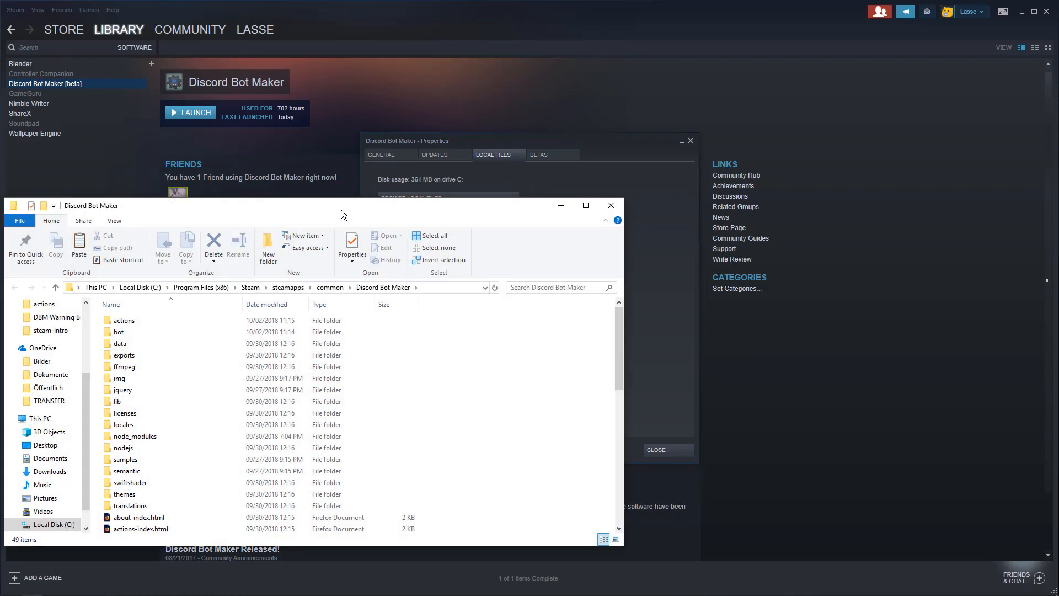
drag(326, 205, 508, 168)
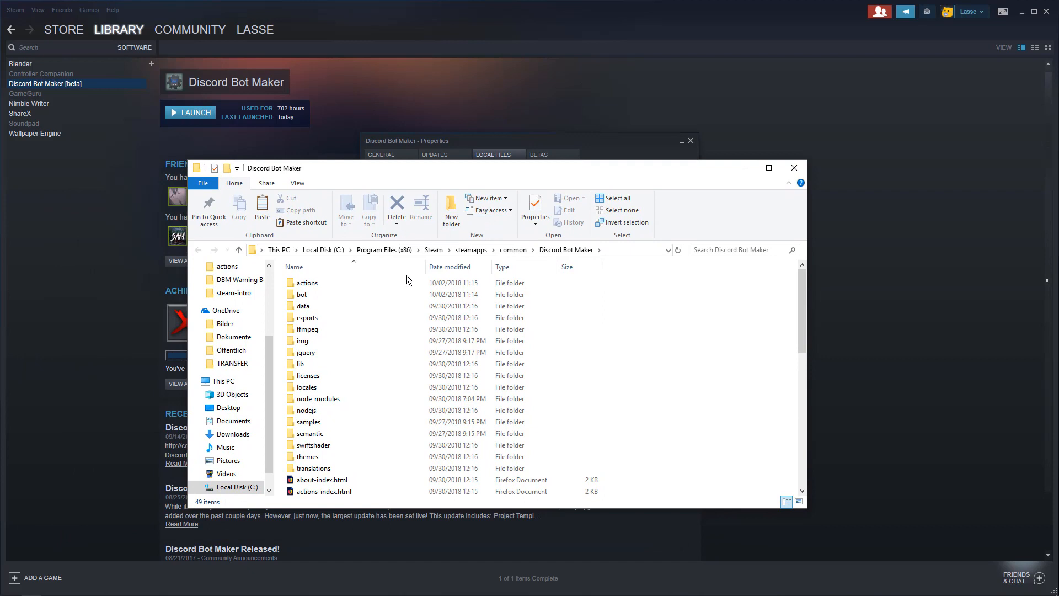
Open the actions folder and look at the mod files inside, such as aaa_wrexmods_dependencies_MOD.js.
click(386, 283)
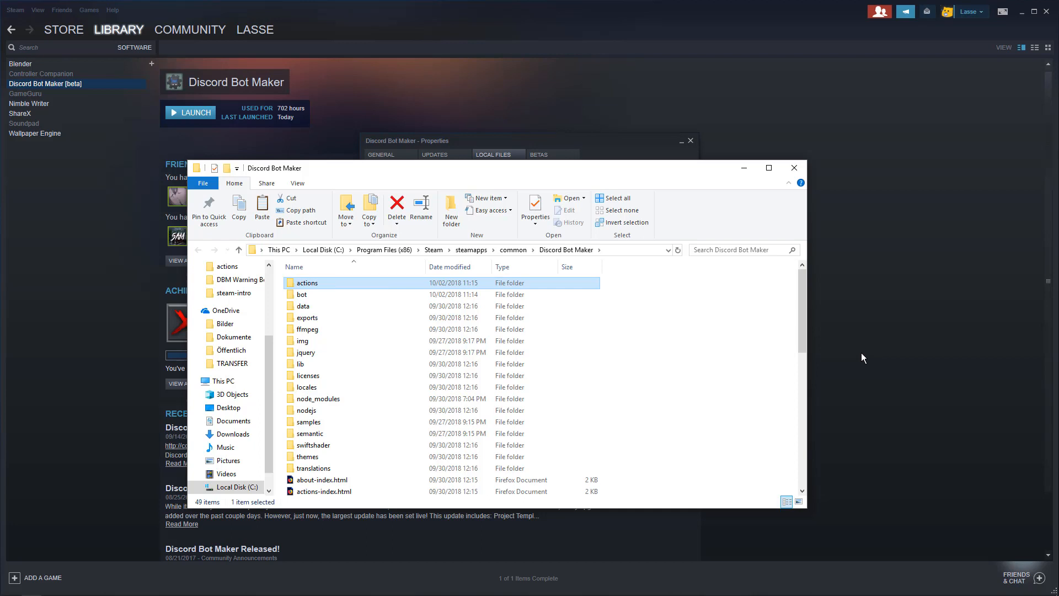
key(Return)
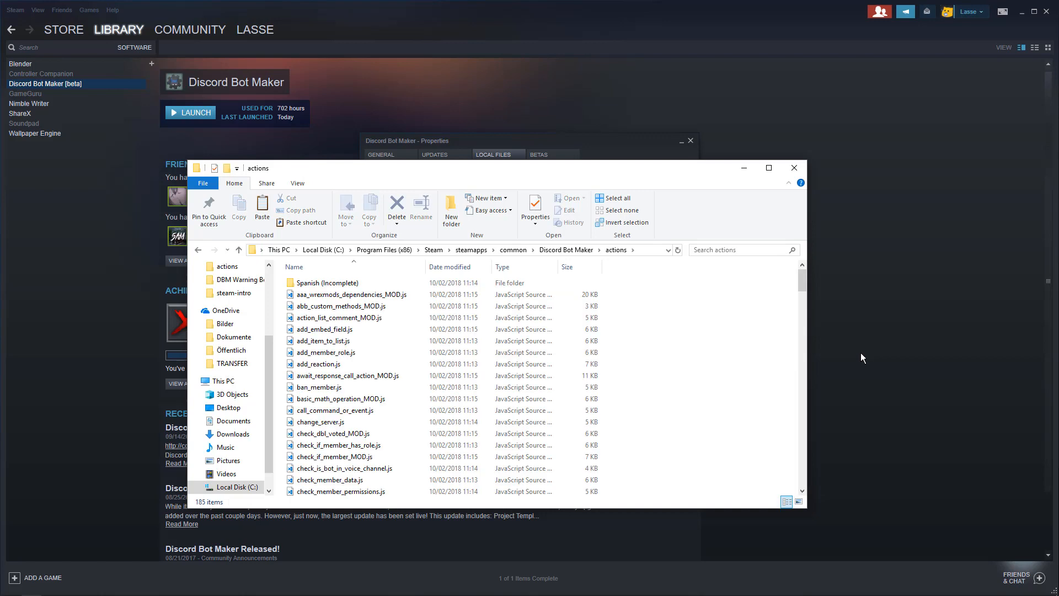
click(375, 294)
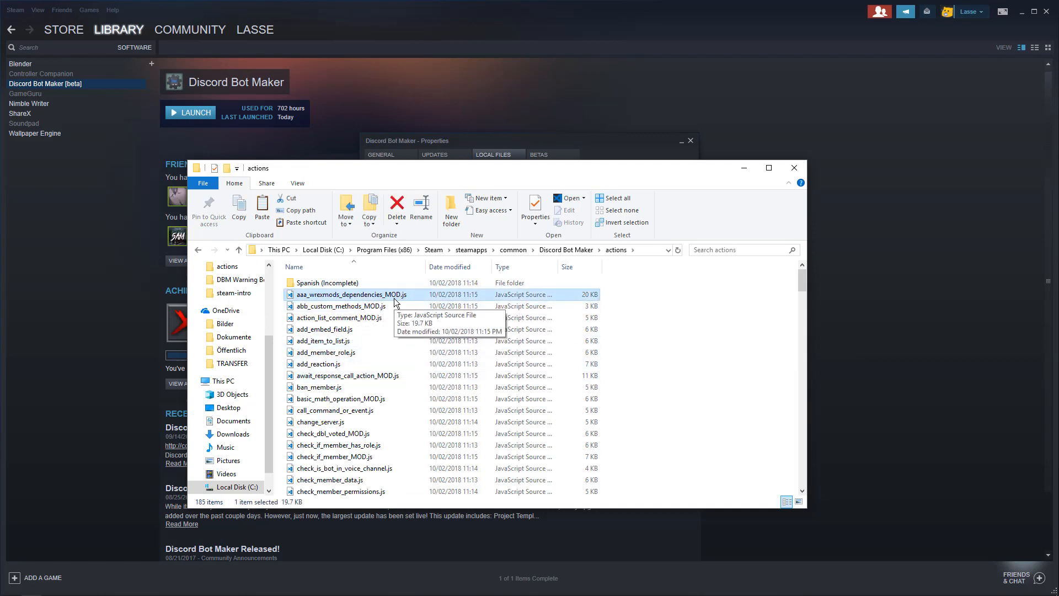
Return to the Discord Bot Maker folder and delete its actions folder.
click(564, 250)
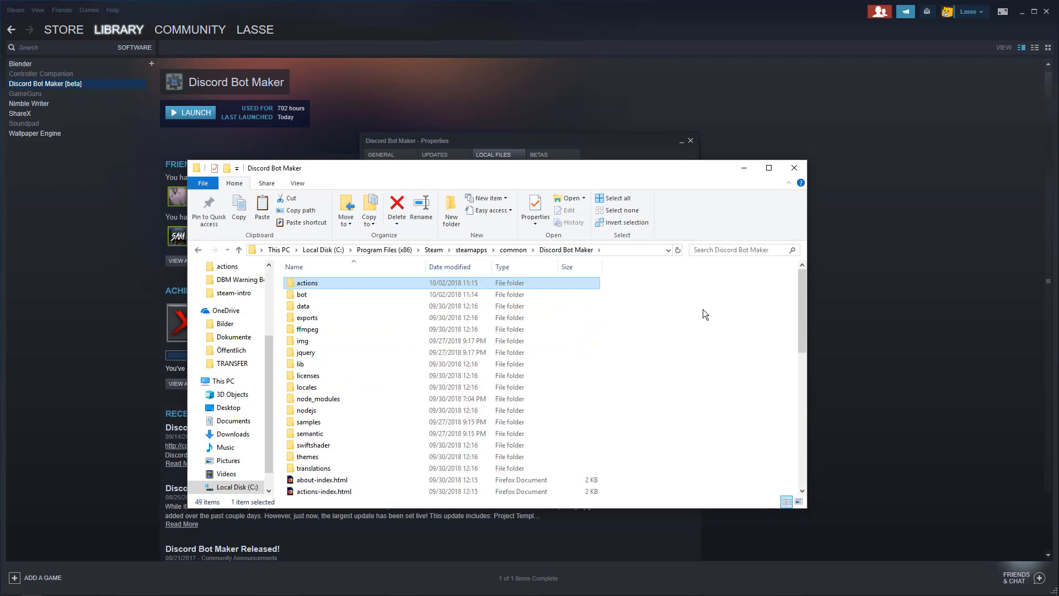
key(shift+Delete)
key(Escape)
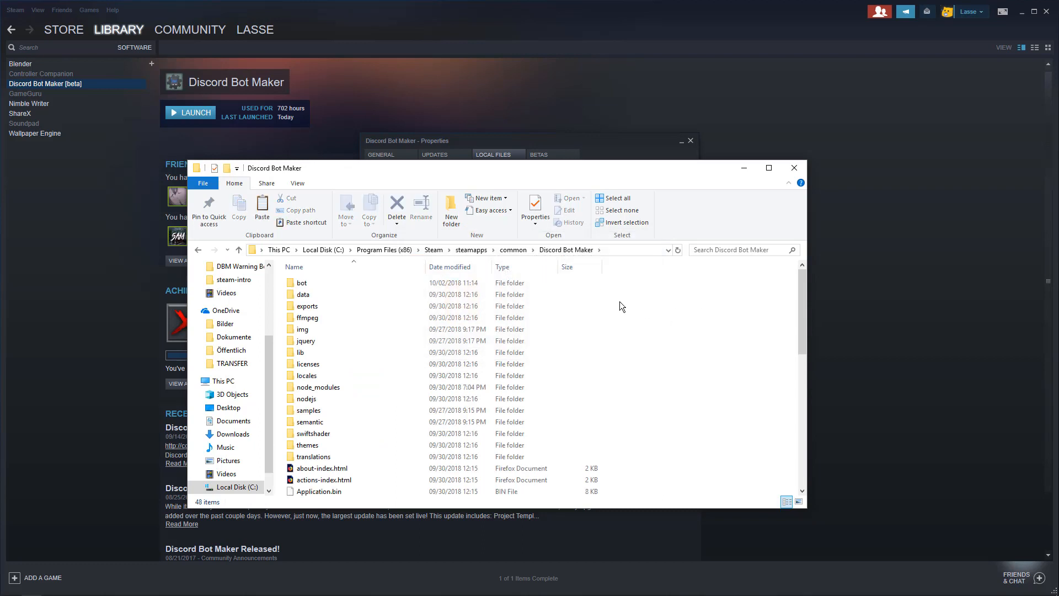
Verify the integrity of Discord Bot Maker's application files in Steam and check the contents of the regenerated actions folder.
click(613, 145)
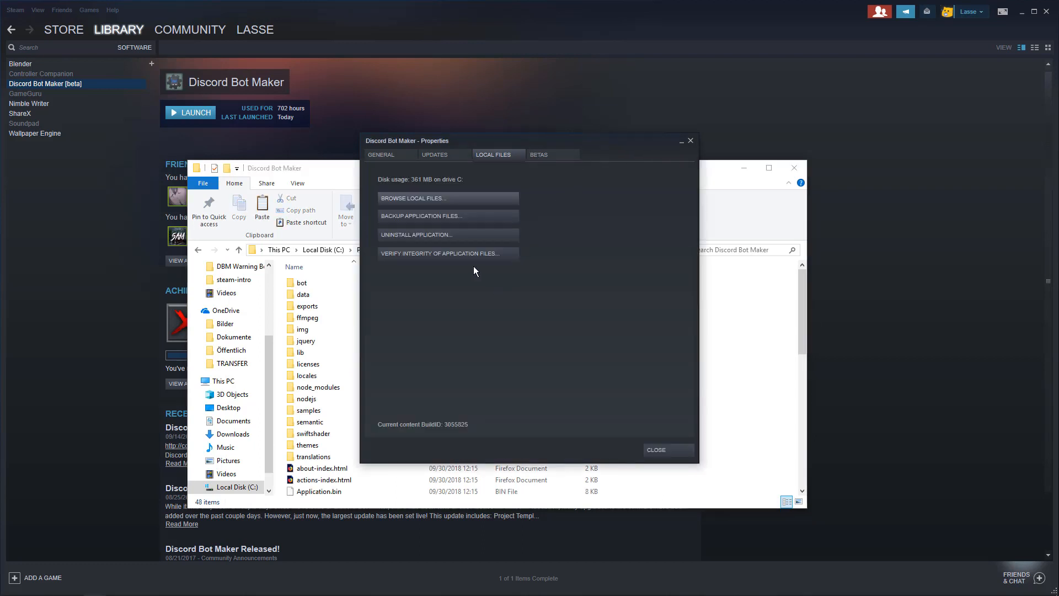
click(455, 253)
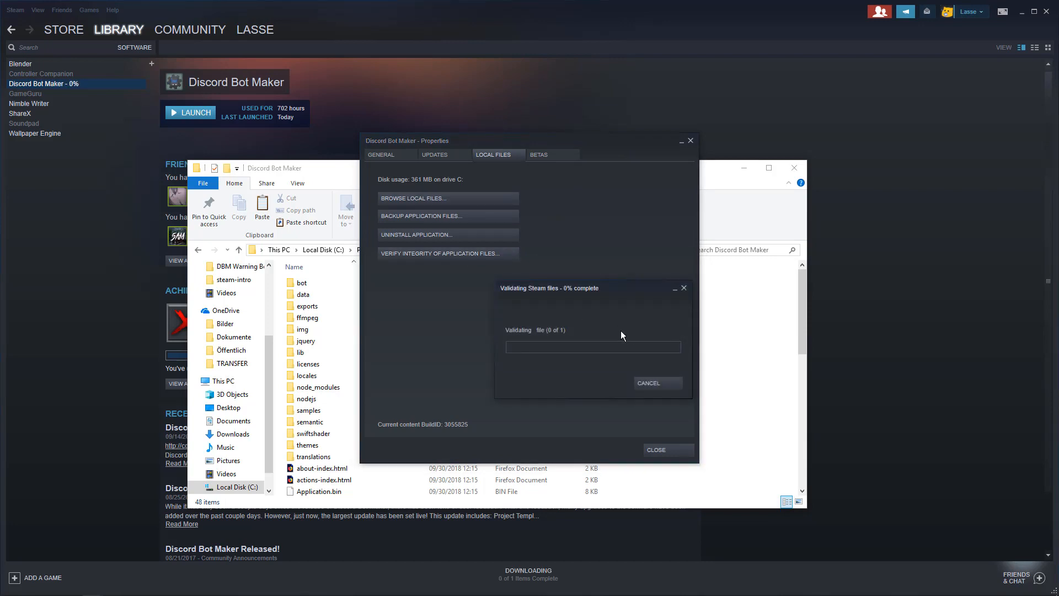
click(657, 449)
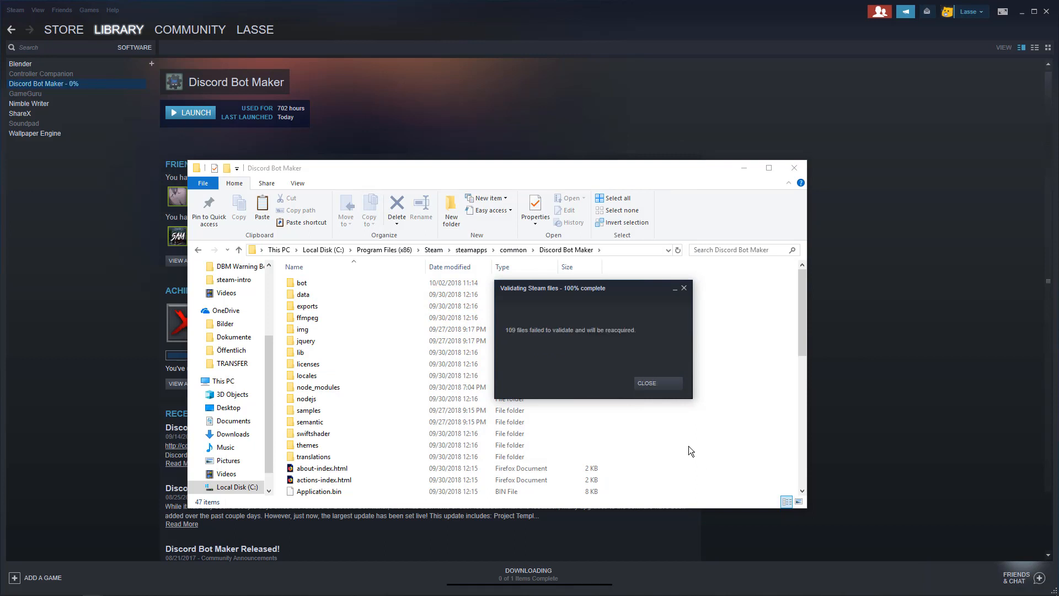
click(644, 387)
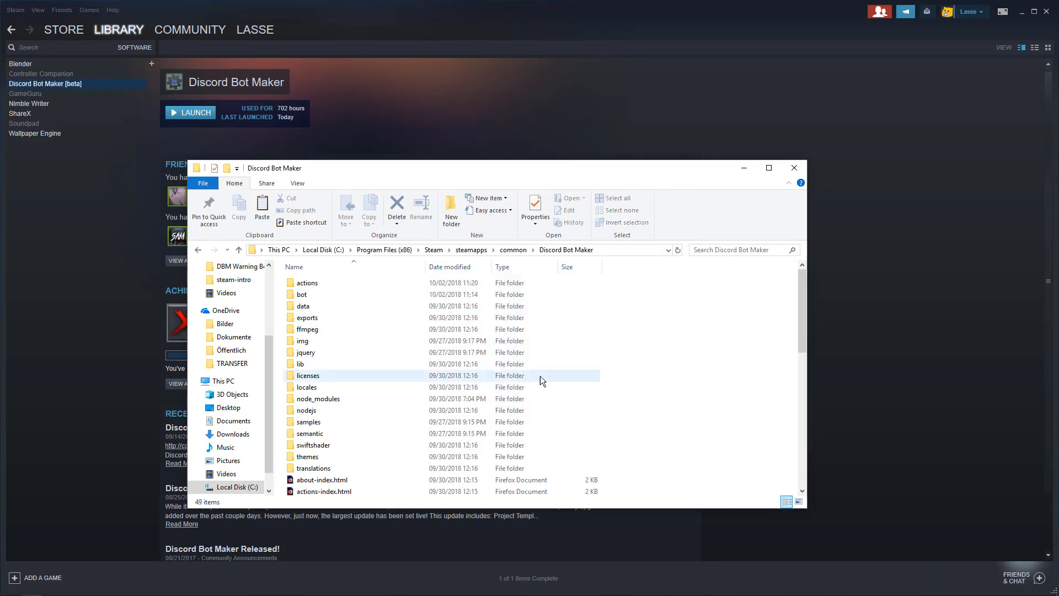
double_click(320, 283)
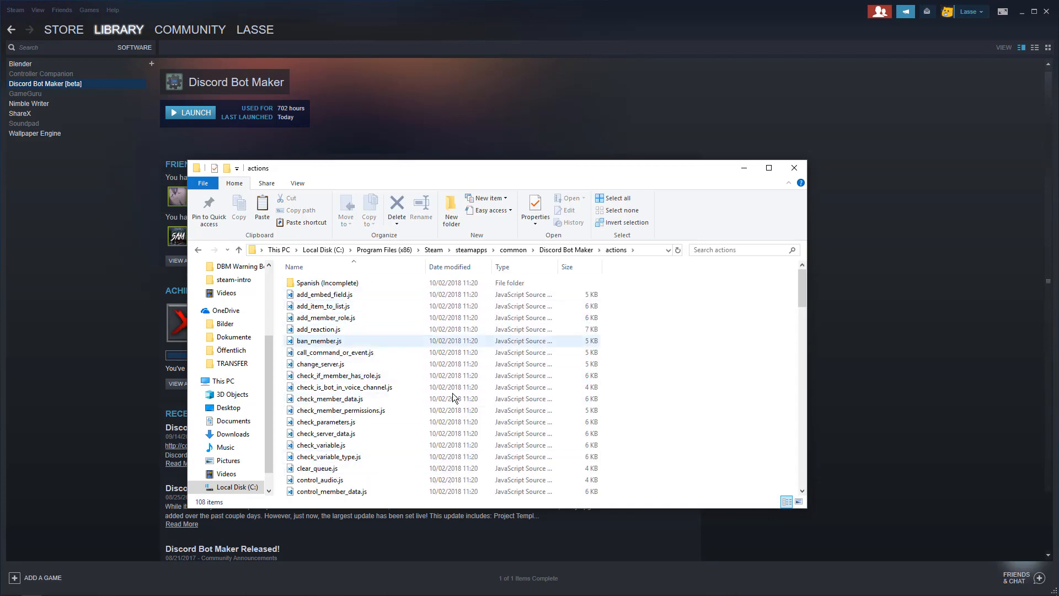
click(563, 250)
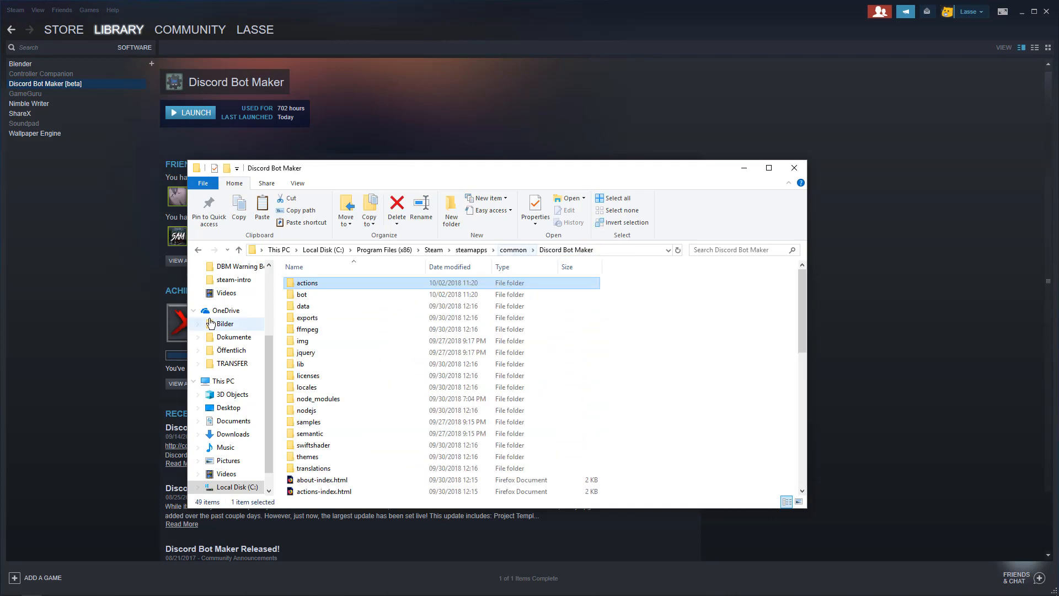
Switch to Discord and follow the mod download link in the install-mods channel of the DBM Mods server.
mouse_move(60, 594)
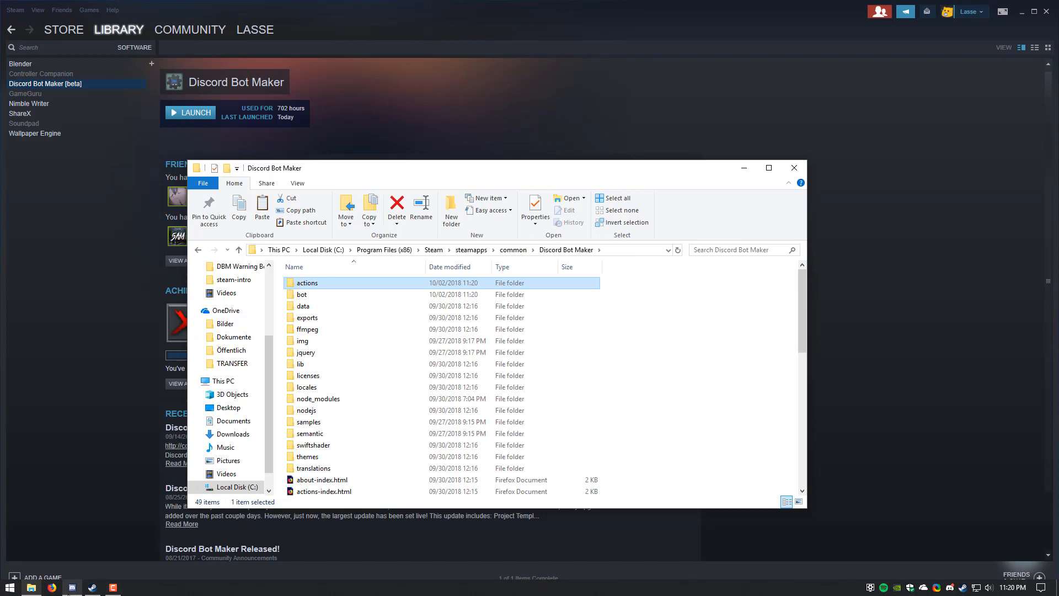
click(73, 593)
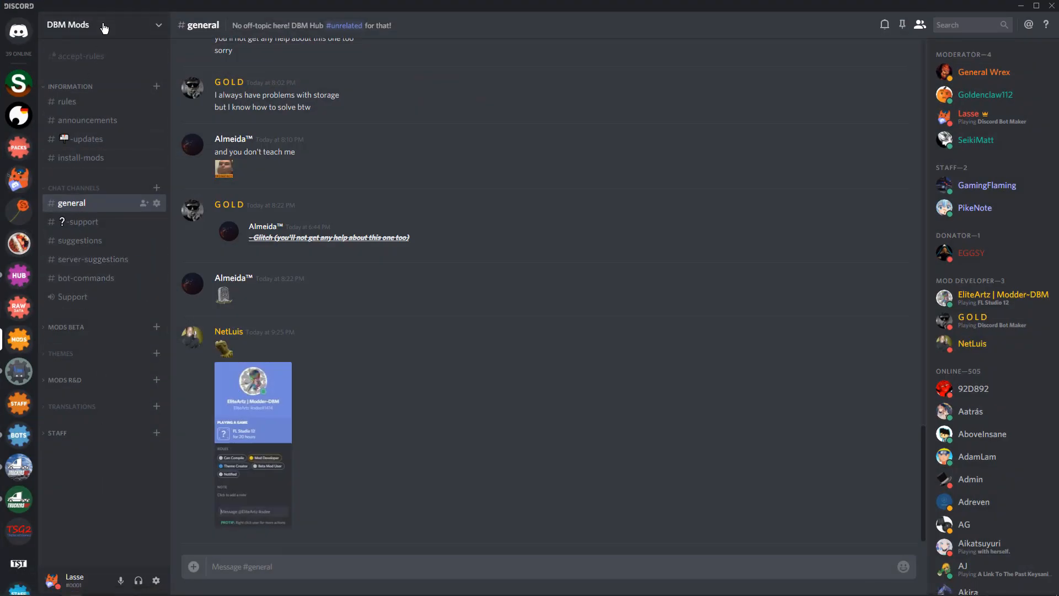
click(81, 158)
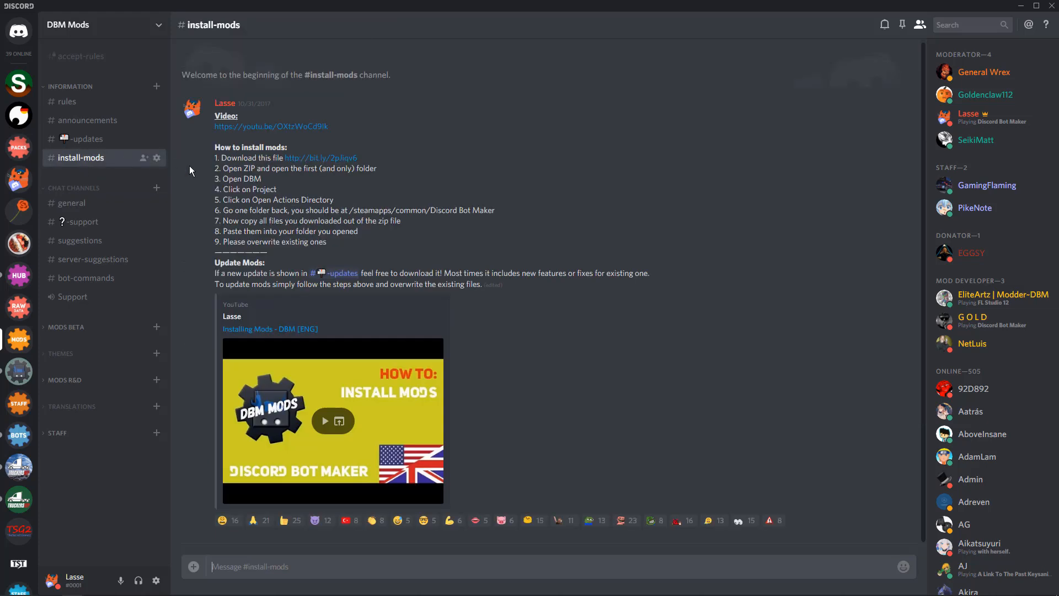
click(310, 163)
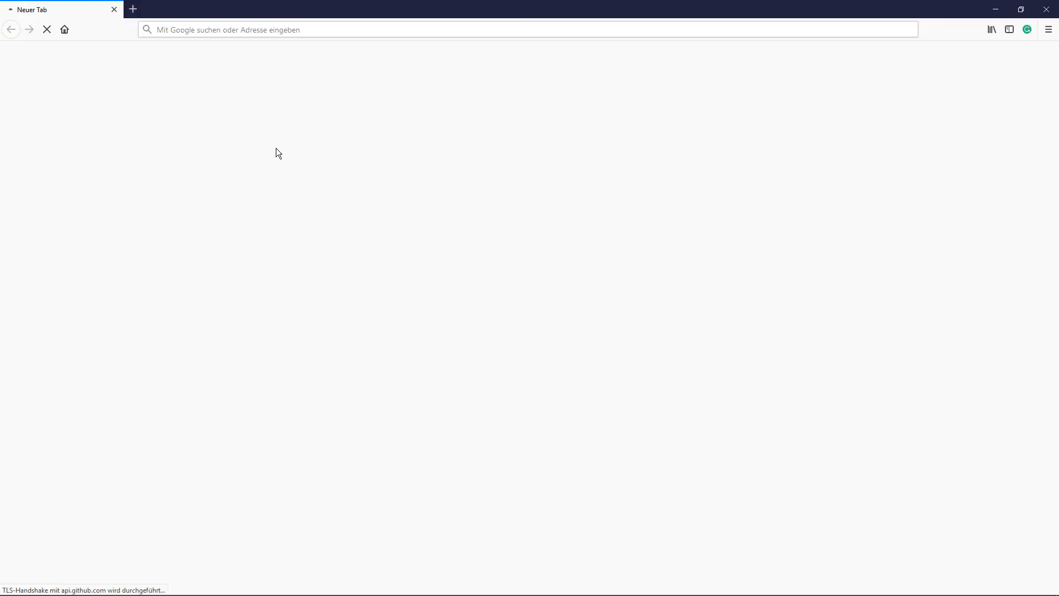
Review the newest release notes in Discord's updates channel and return to the Firefox download.
key(alt+Tab)
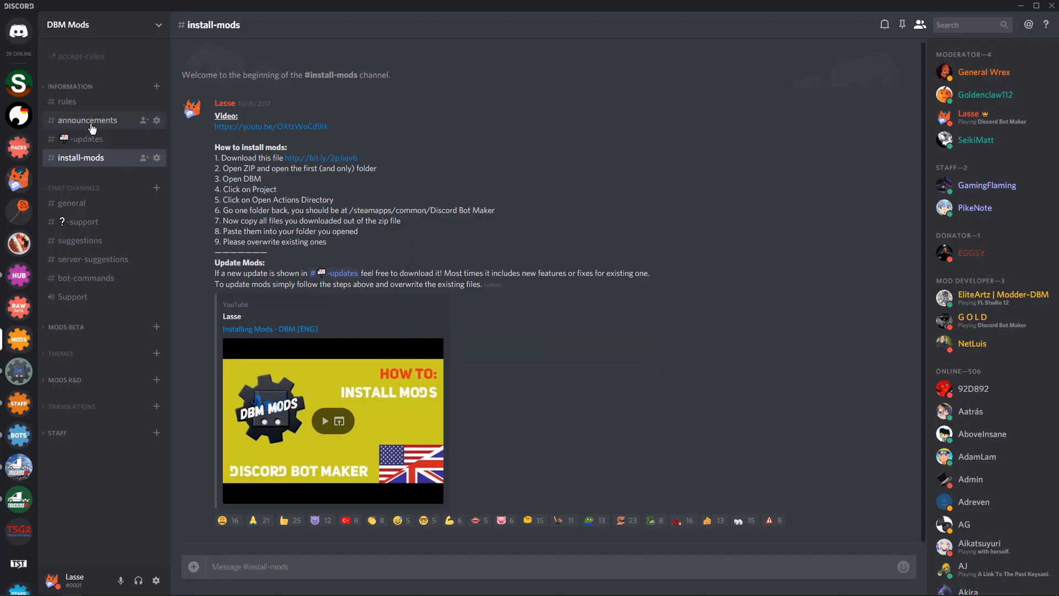
click(88, 143)
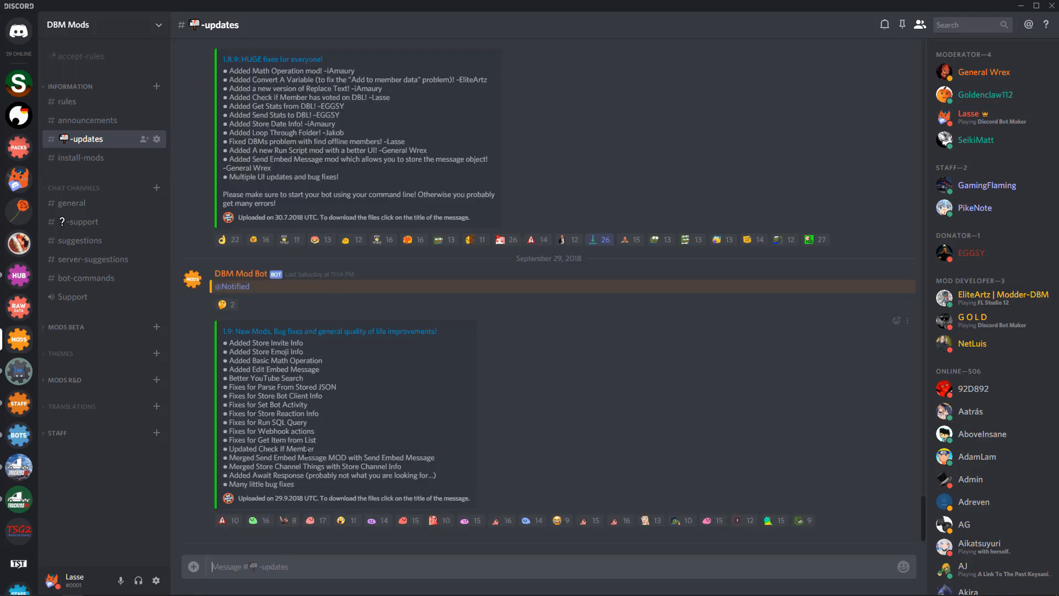
key(alt+Tab)
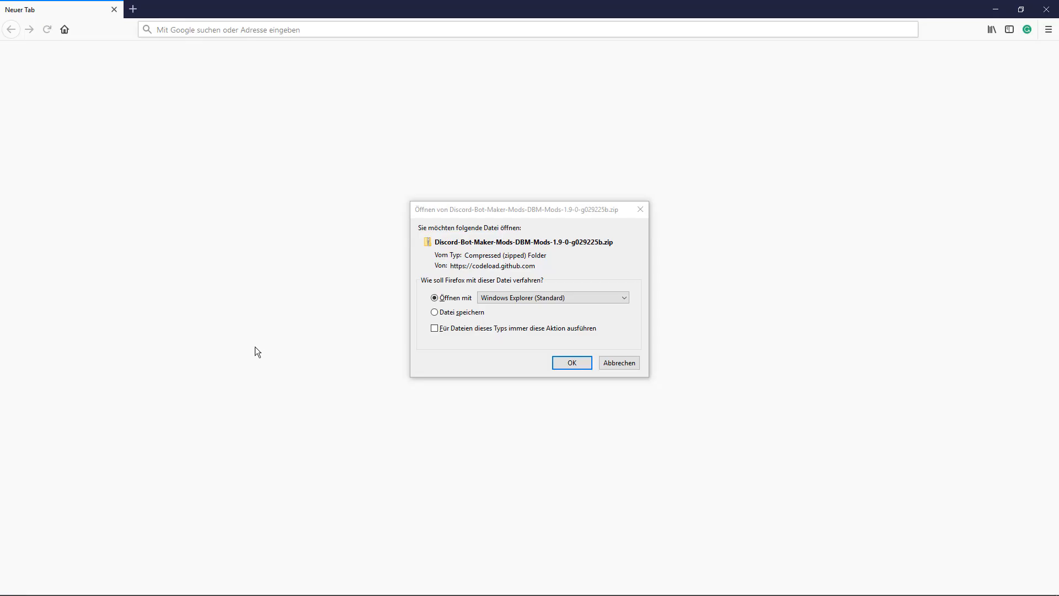
Open Discord-Bot-Maker-Mods-DBM-Mods-1.9-0-g029225b.zip with Windows Explorer and enter the single folder inside it.
click(572, 366)
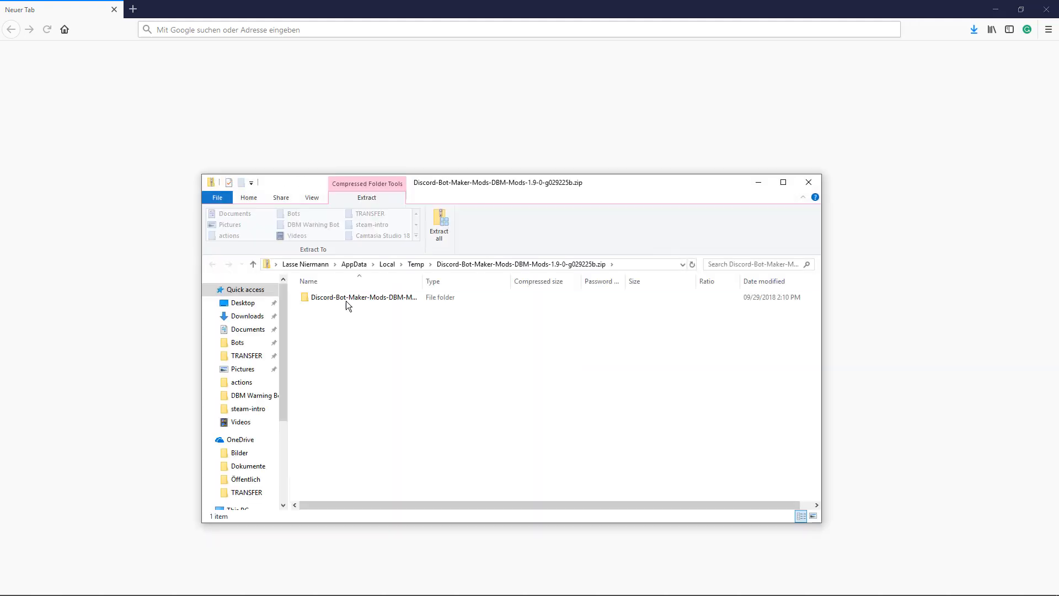
double_click(384, 298)
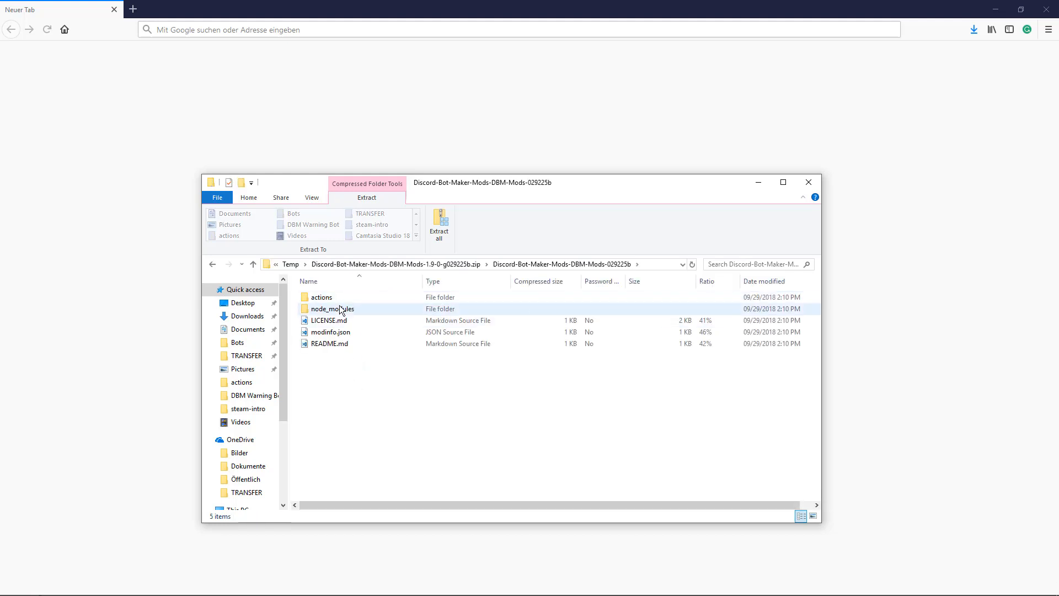
click(359, 304)
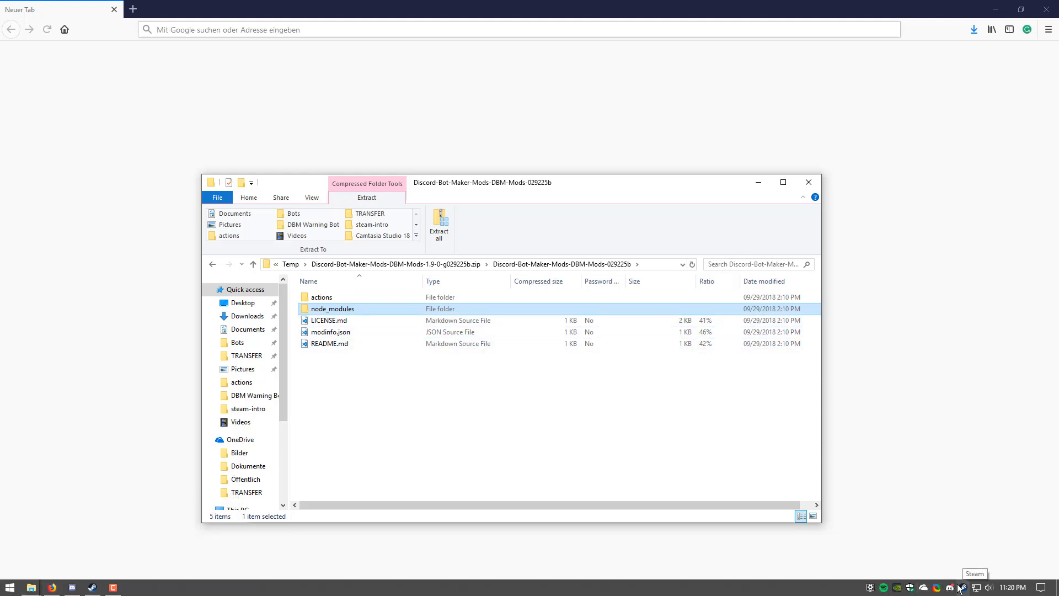
Bring up the Discord Bot Maker folder window and arrange it beside the mods archive window.
click(32, 587)
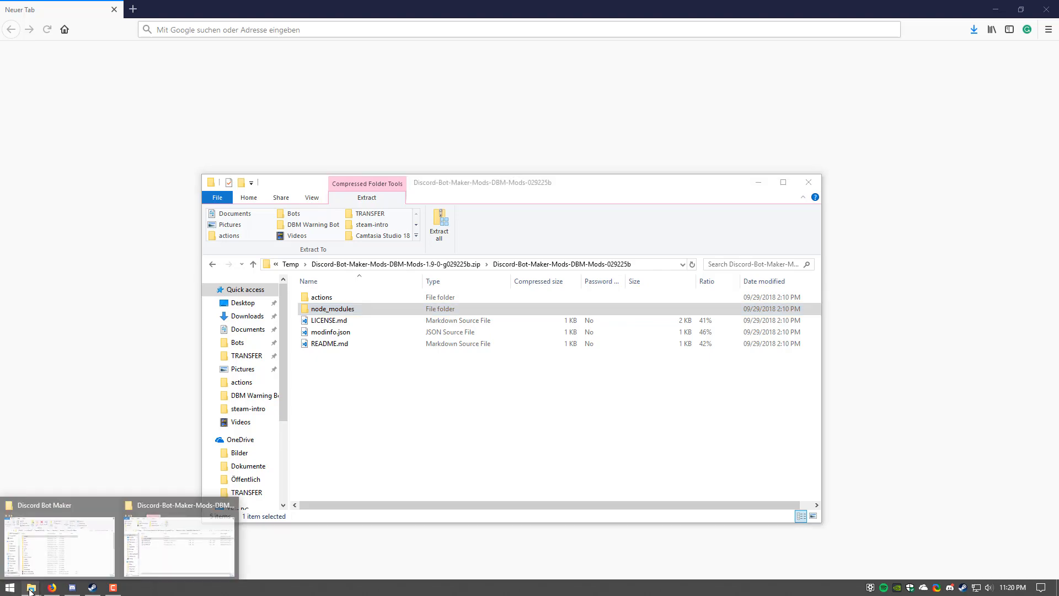
click(81, 539)
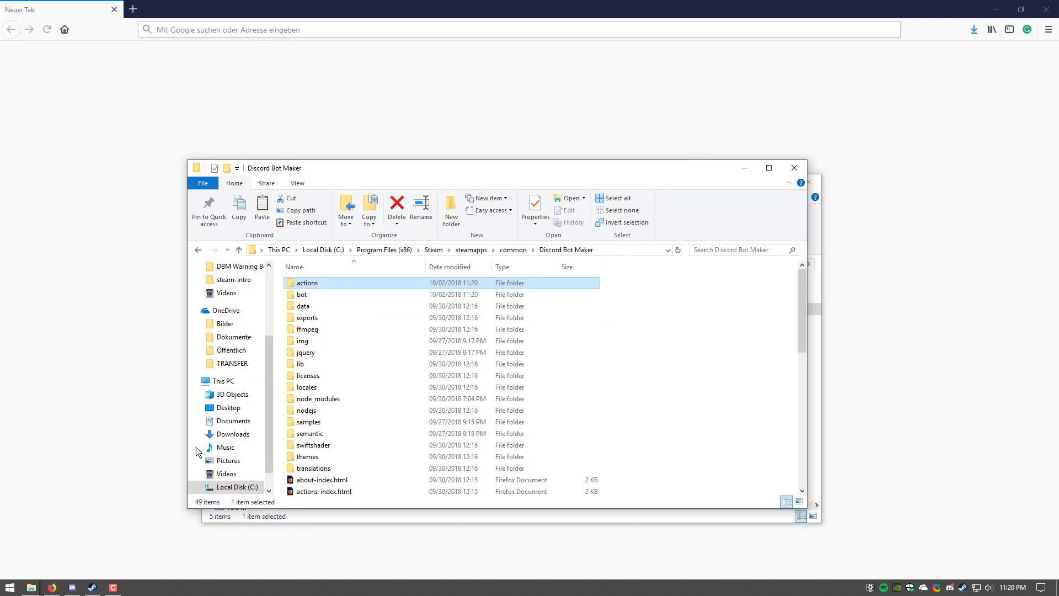
drag(500, 166, 370, 203)
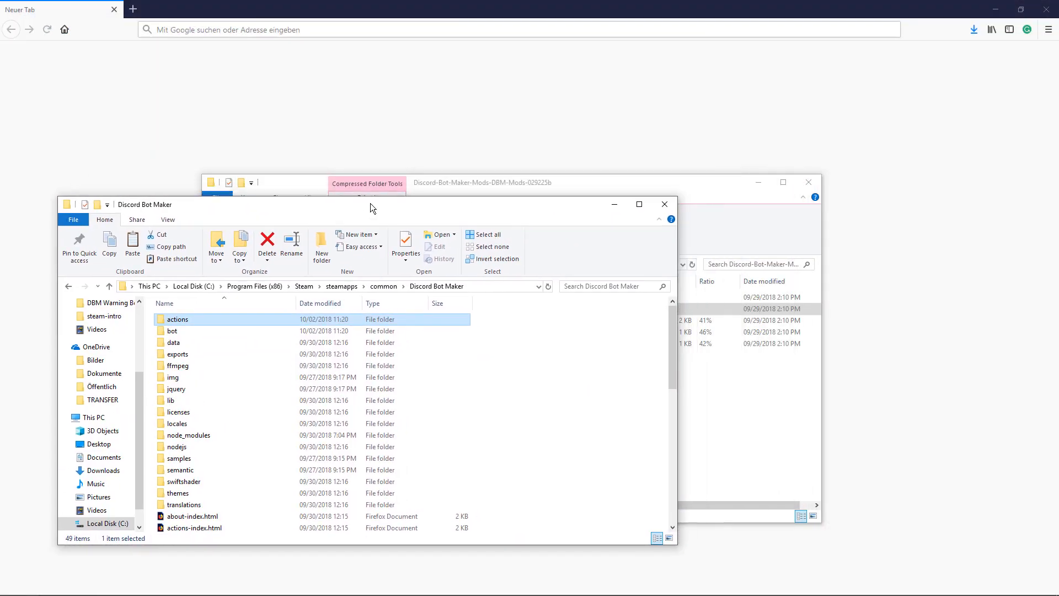
click(748, 201)
drag(527, 190, 782, 176)
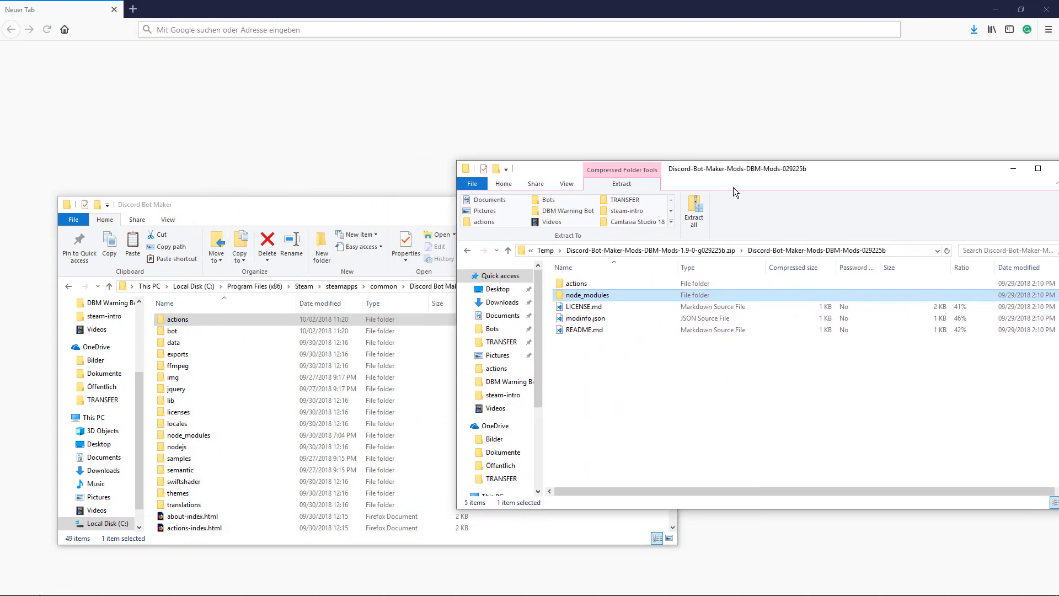
Copy the actions and node_modules folders from the mods archive into the Discord Bot Maker folder, replacing the existing files.
click(577, 283)
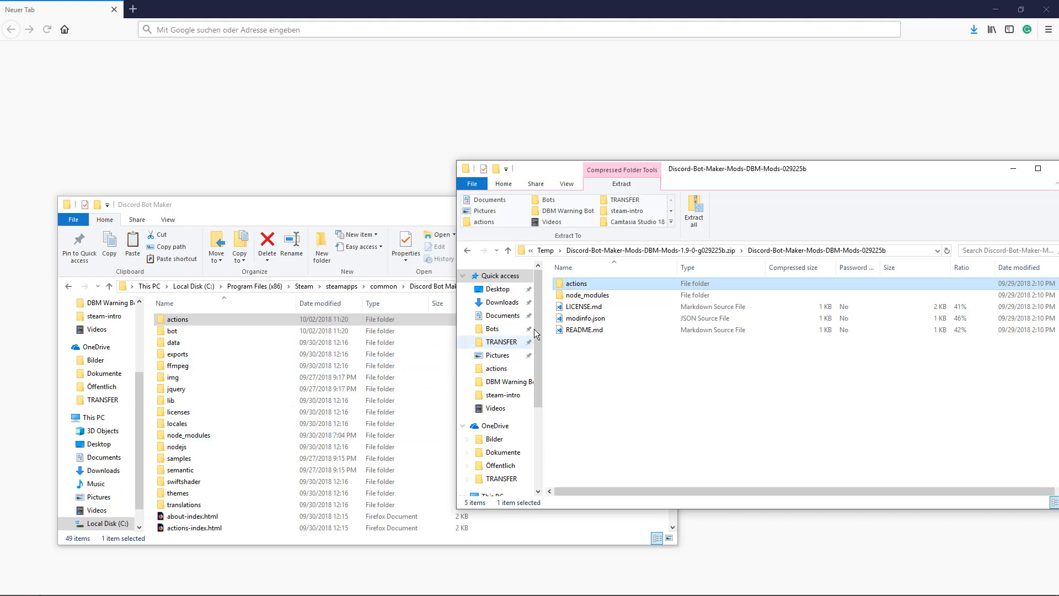
ctrl+click(591, 298)
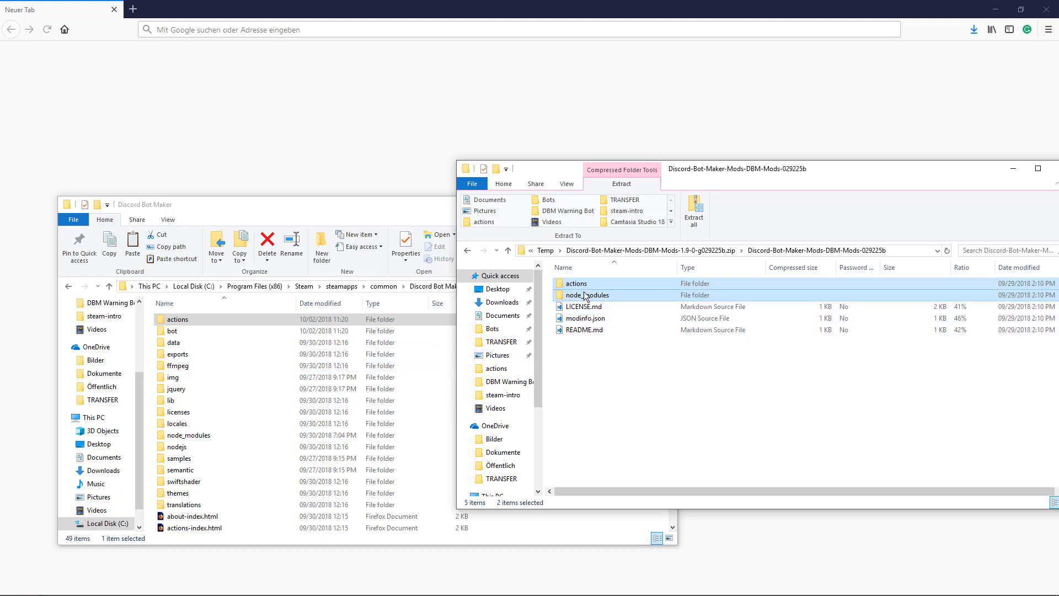
drag(585, 296, 592, 524)
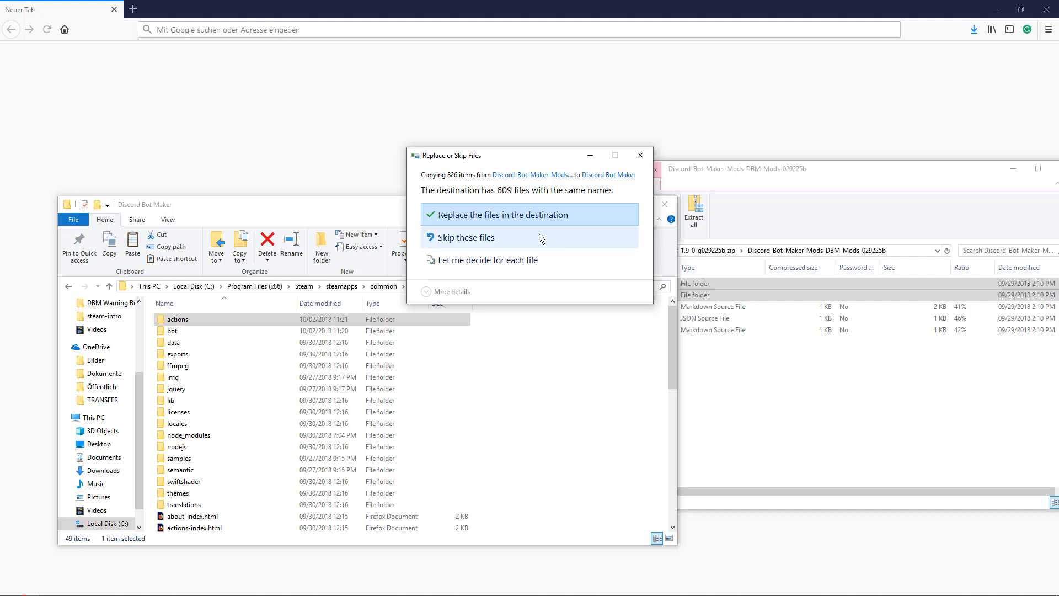
click(618, 215)
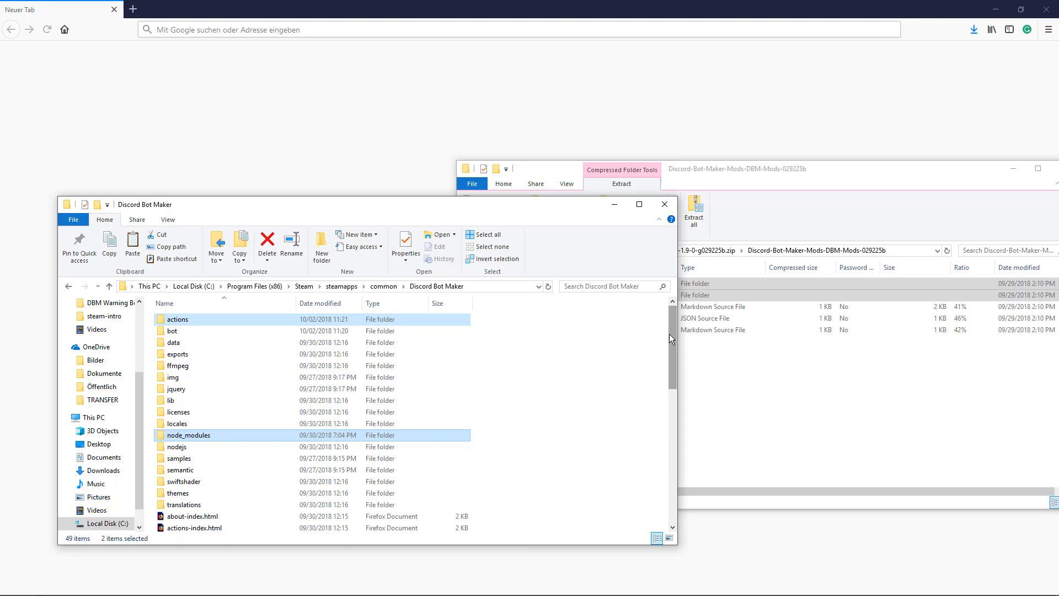
key(super)
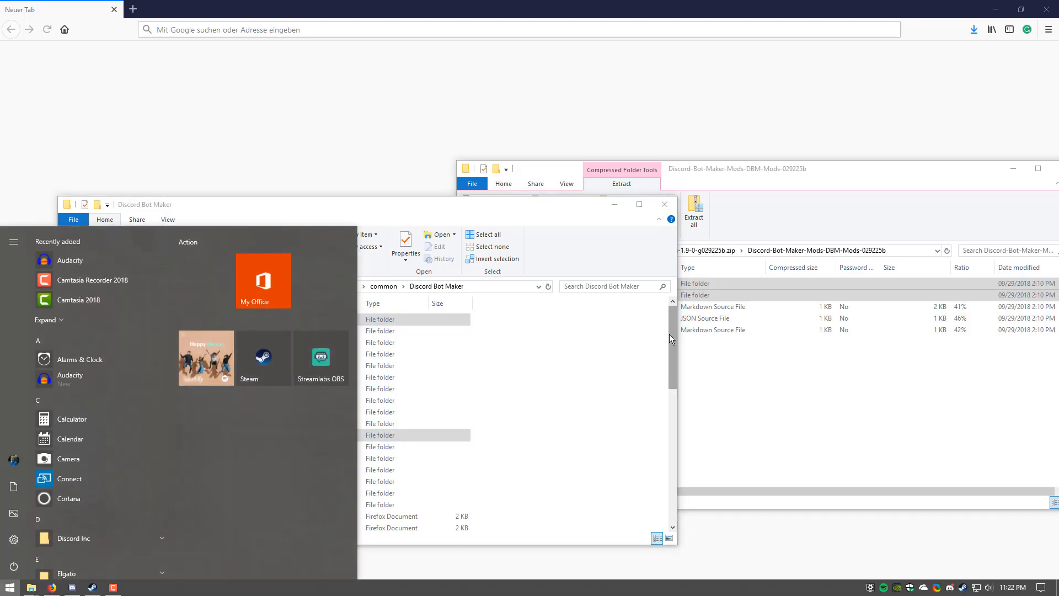
text(run)
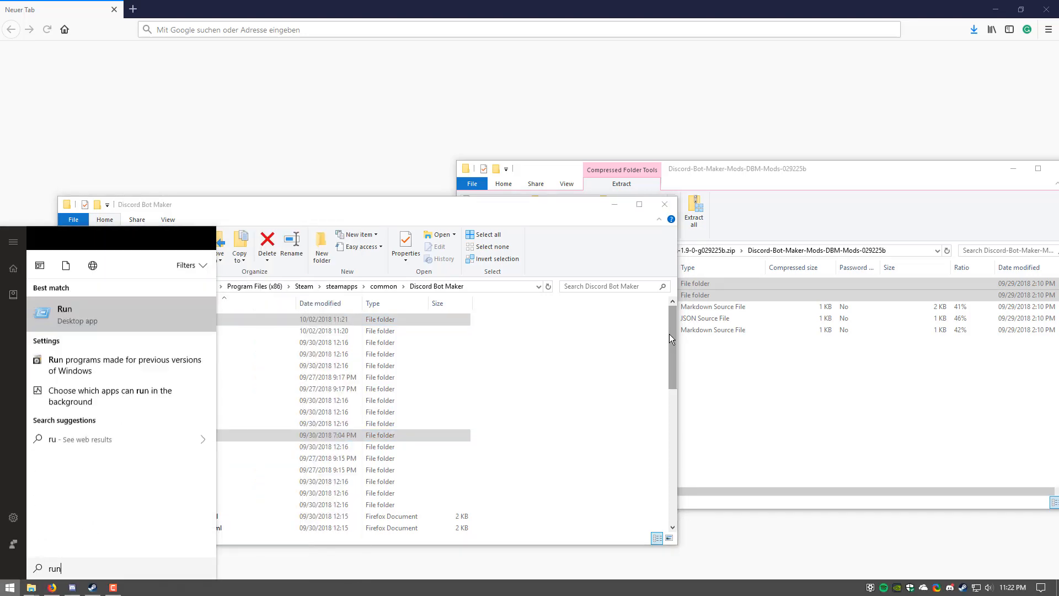
key(BackSpace)
key(BackSpace)
key(BackSpace)
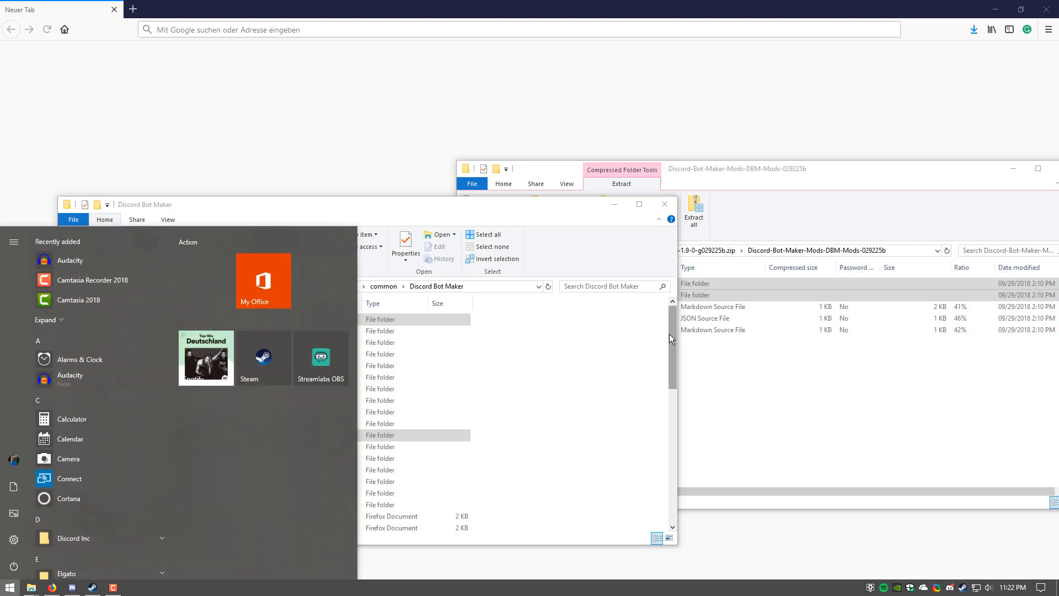
key(Escape)
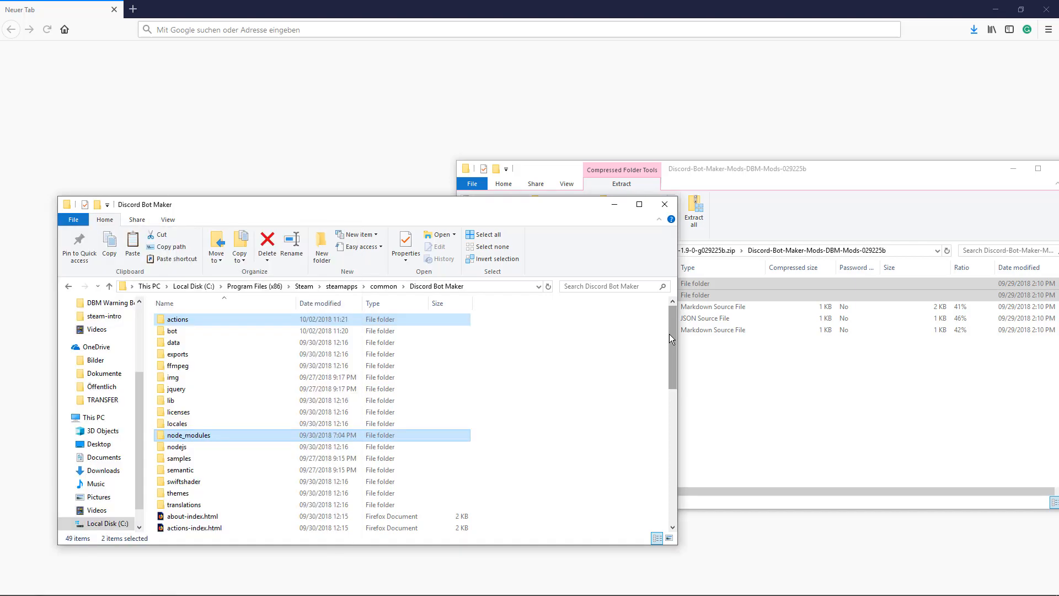
Open a command prompt through Run with cmd, check the versions with npm -v and node -v, and close it.
key(super+r)
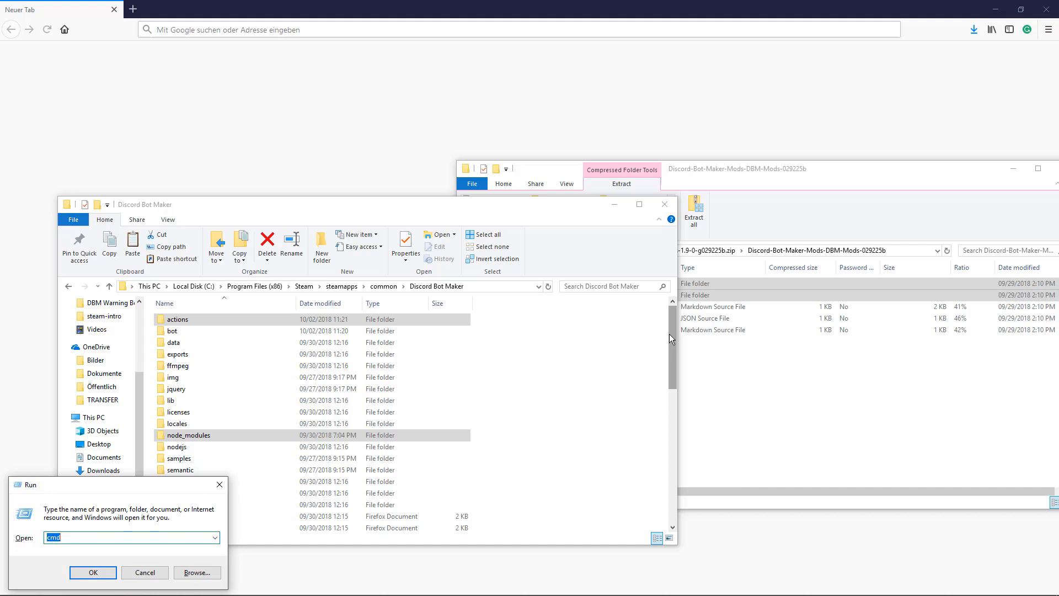
text(cmd)
key(Return)
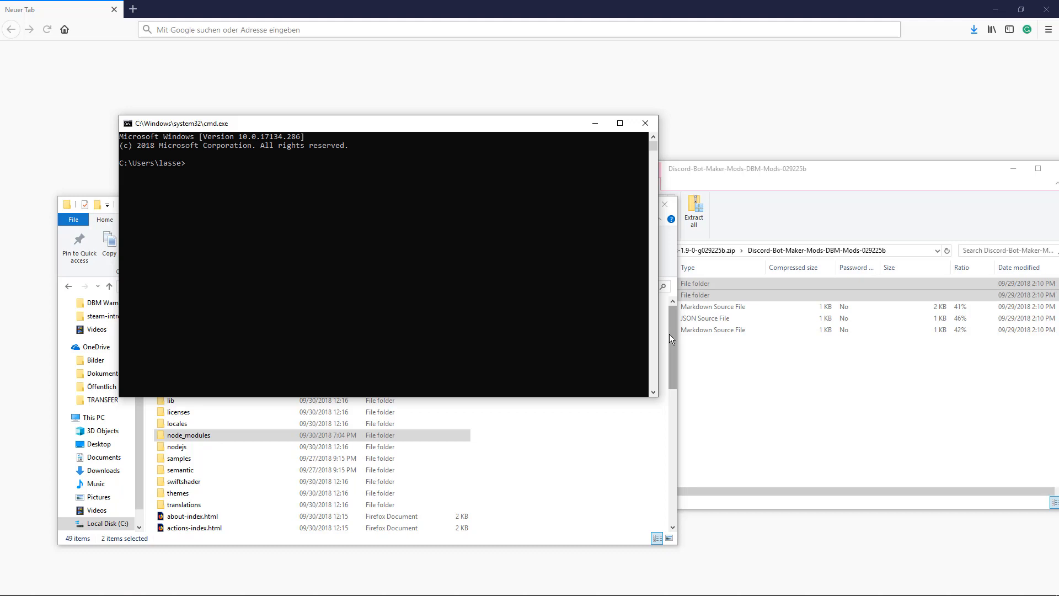
text(npm -v)
key(Return)
text(nod)
key(Return)
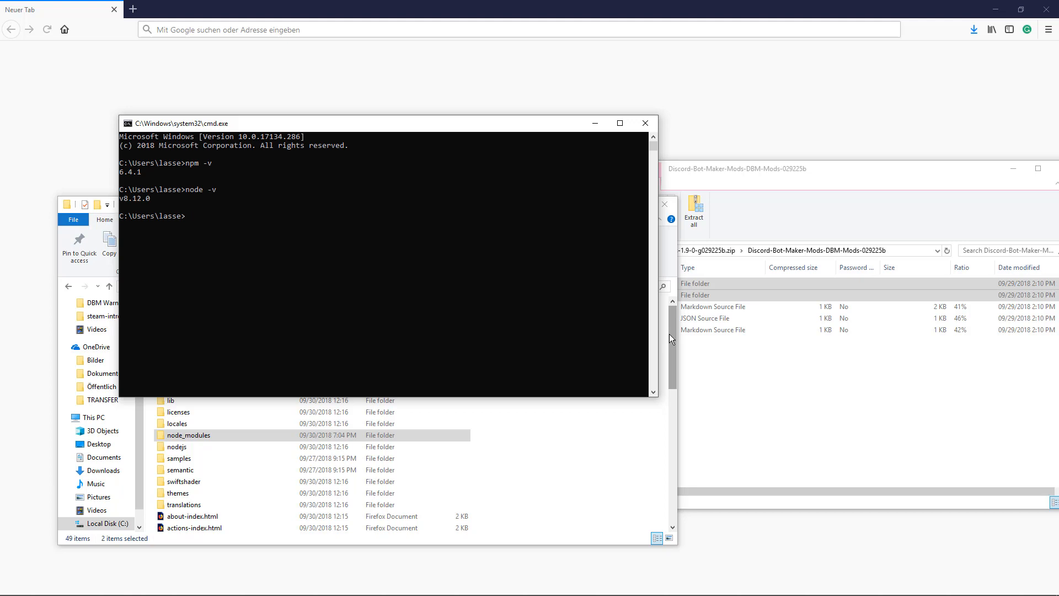
click(645, 123)
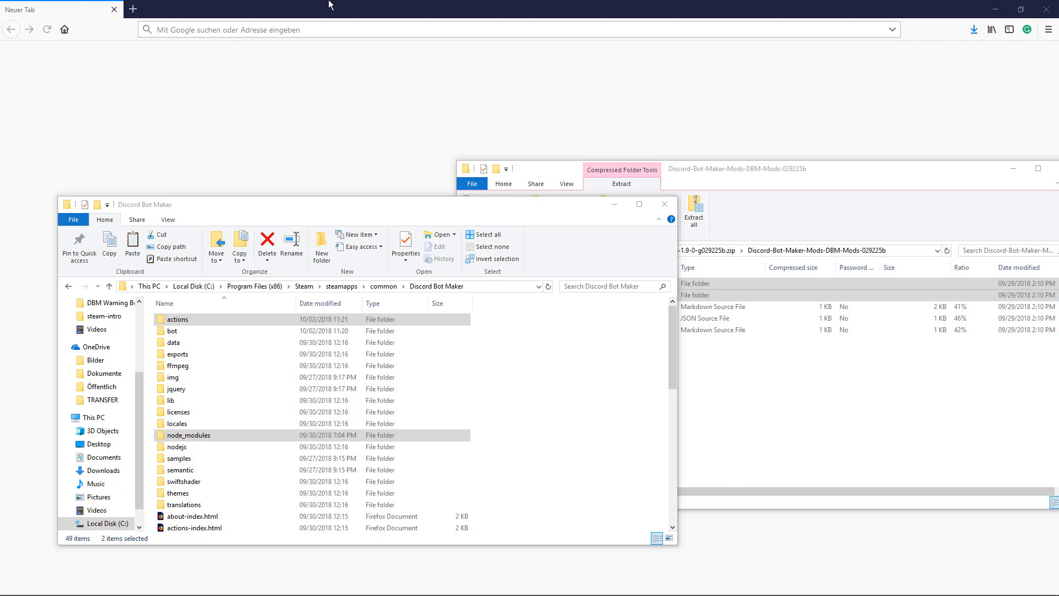
Launch Discord Bot Maker through Steam and open the existing DBM Warning Bot project.
click(592, 329)
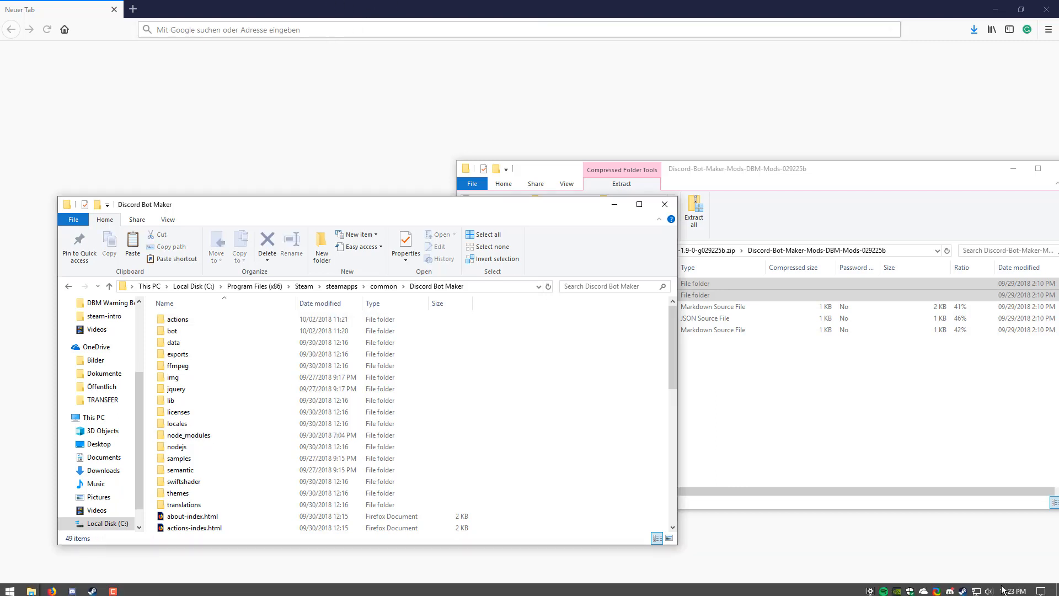
right_click(963, 588)
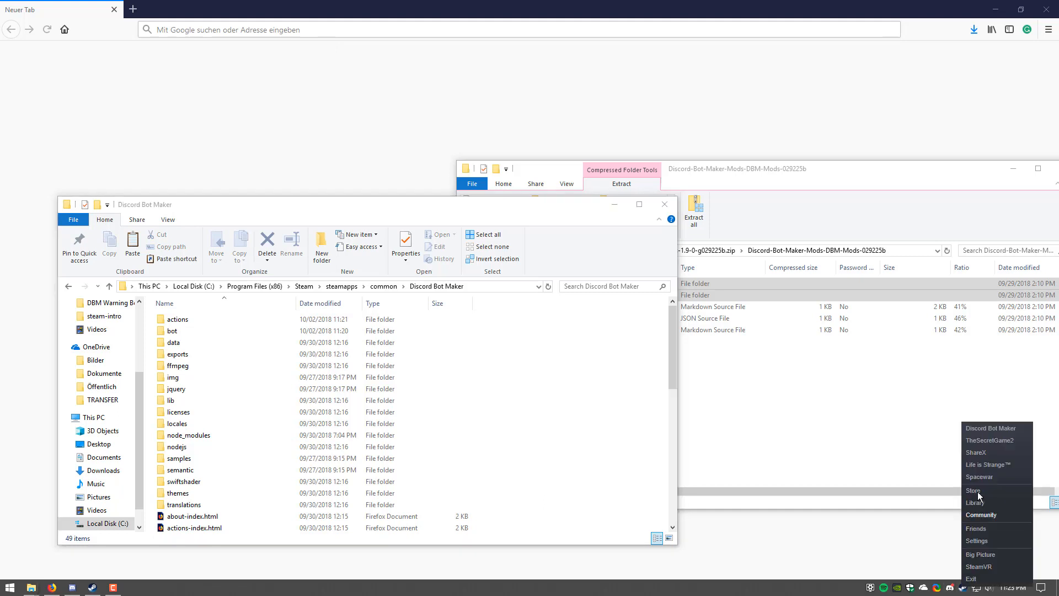
click(998, 429)
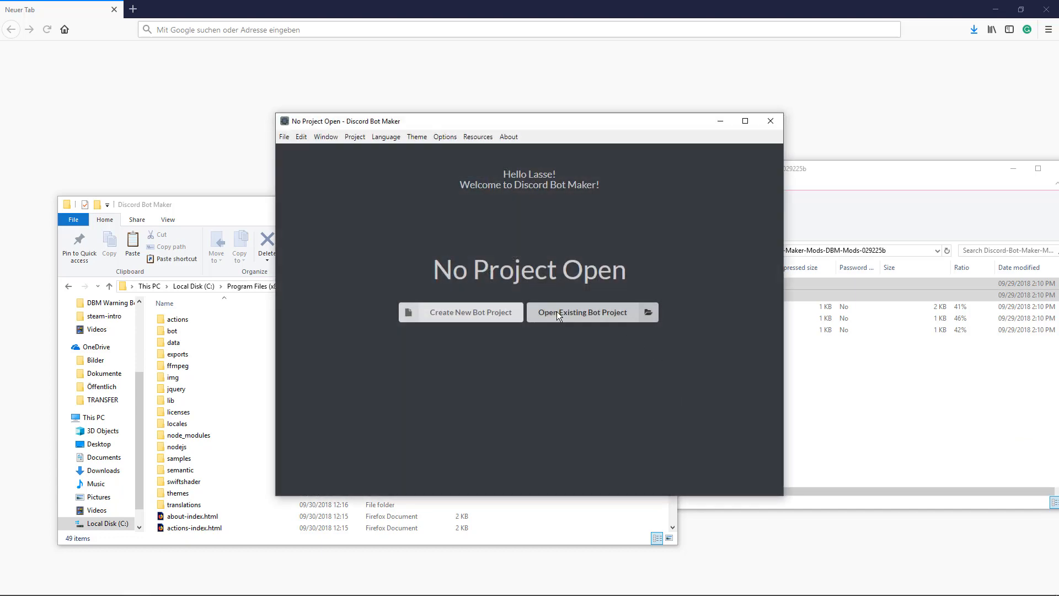
click(557, 312)
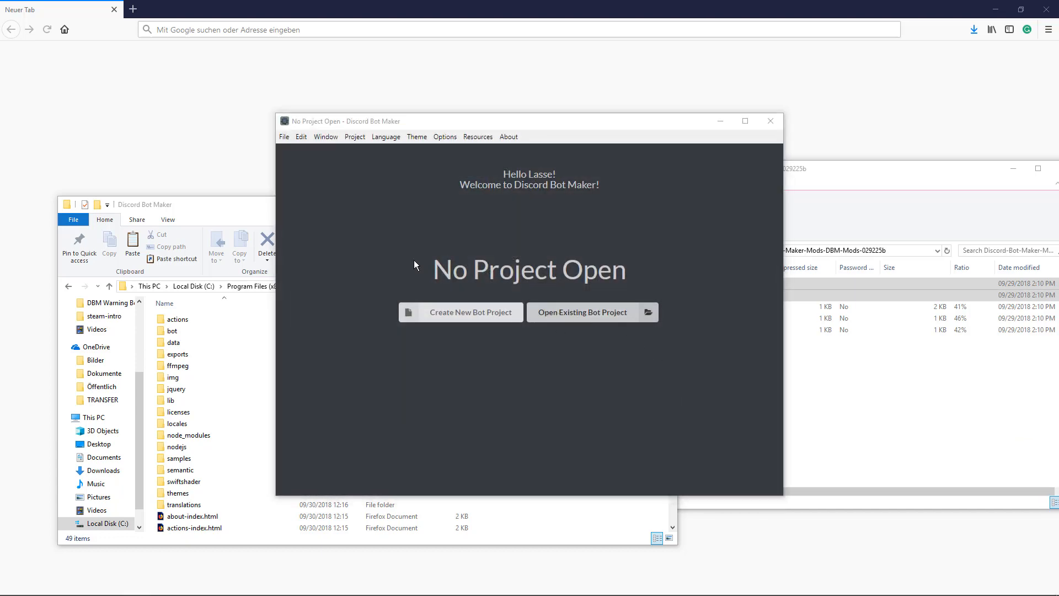
double_click(436, 267)
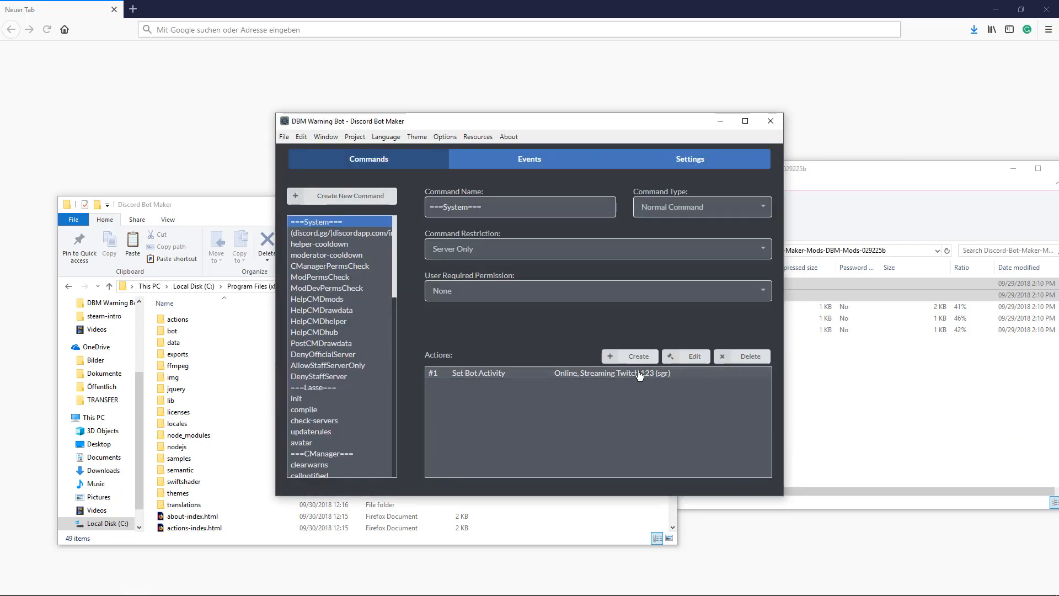
Start a new action, check the installed mod version on the Mod Information Welcome page, and close the action without creating it.
click(639, 357)
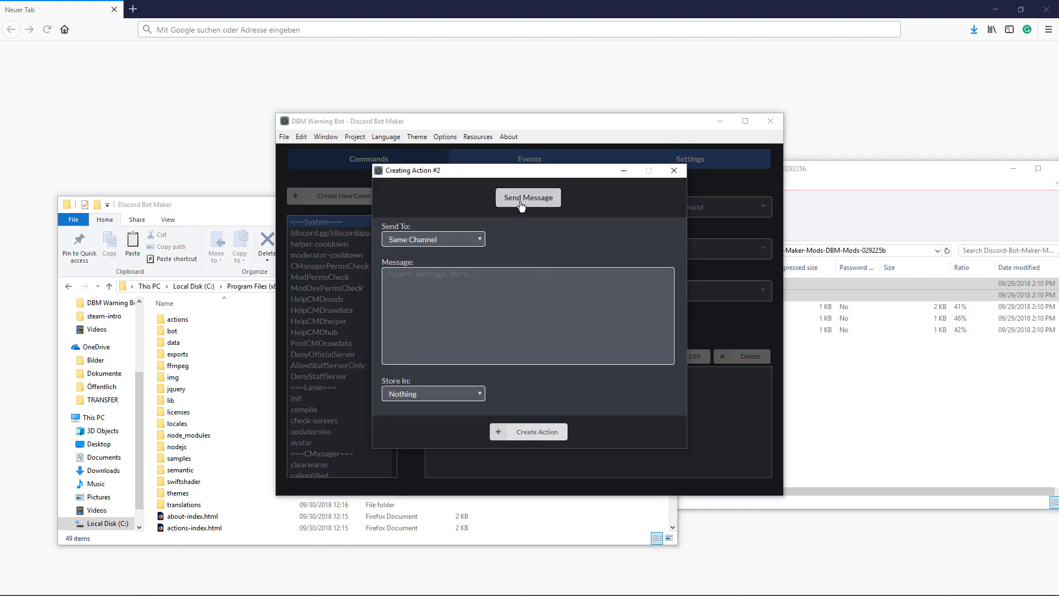
click(525, 200)
click(413, 205)
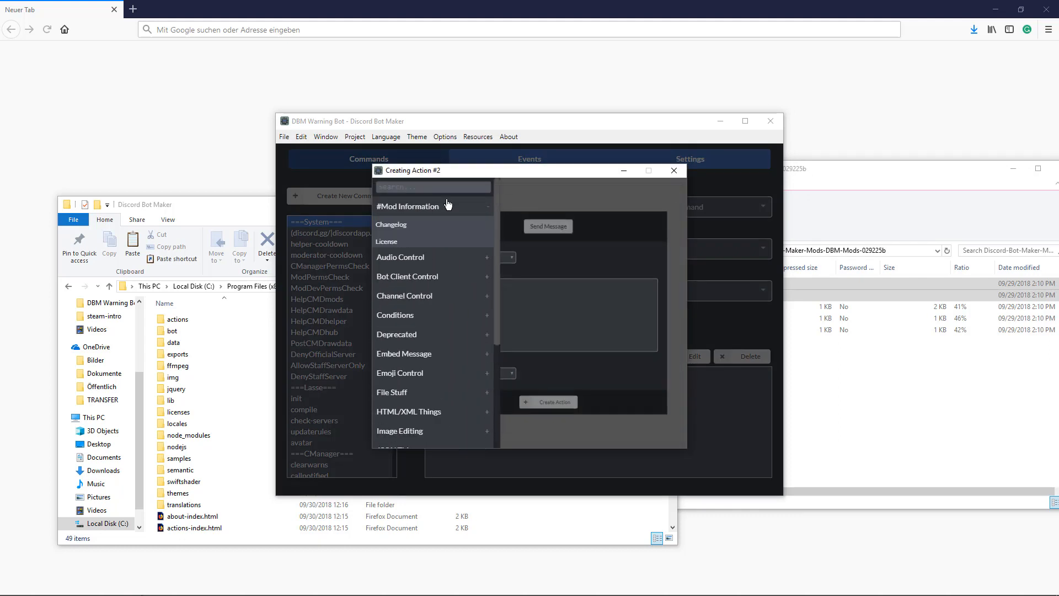
click(415, 259)
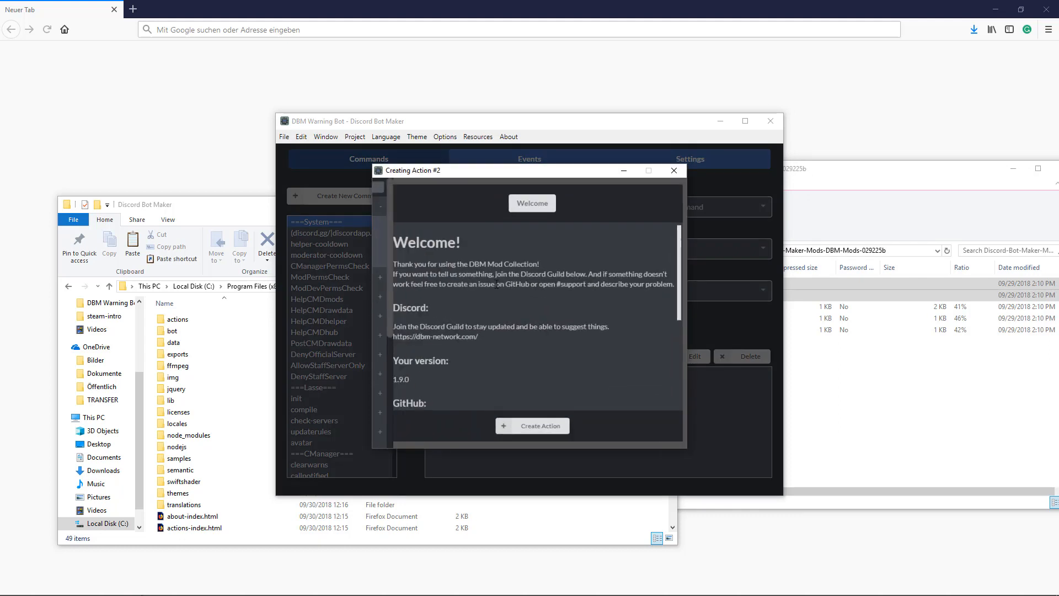
scroll(446, 370, down, 3)
drag(402, 271, 374, 273)
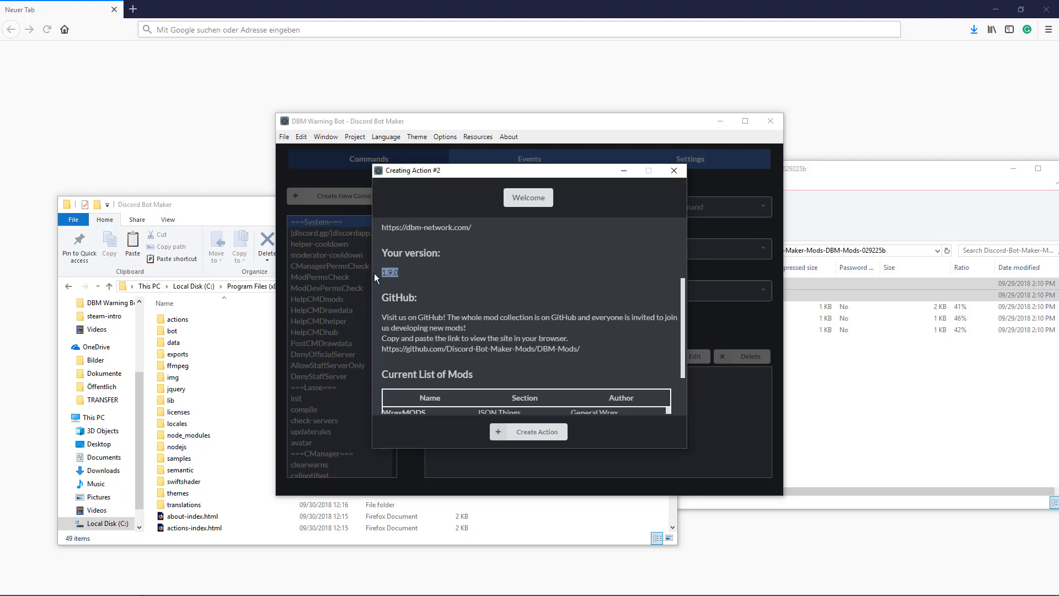
scroll(538, 292, down, 2)
scroll(532, 303, up, 3)
scroll(531, 303, up, 2)
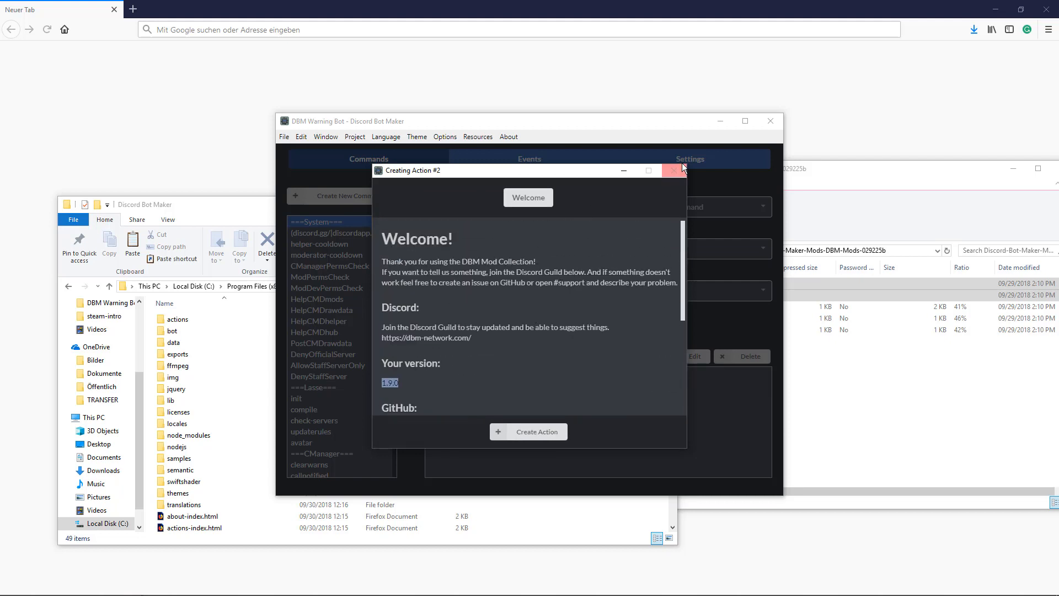
click(678, 166)
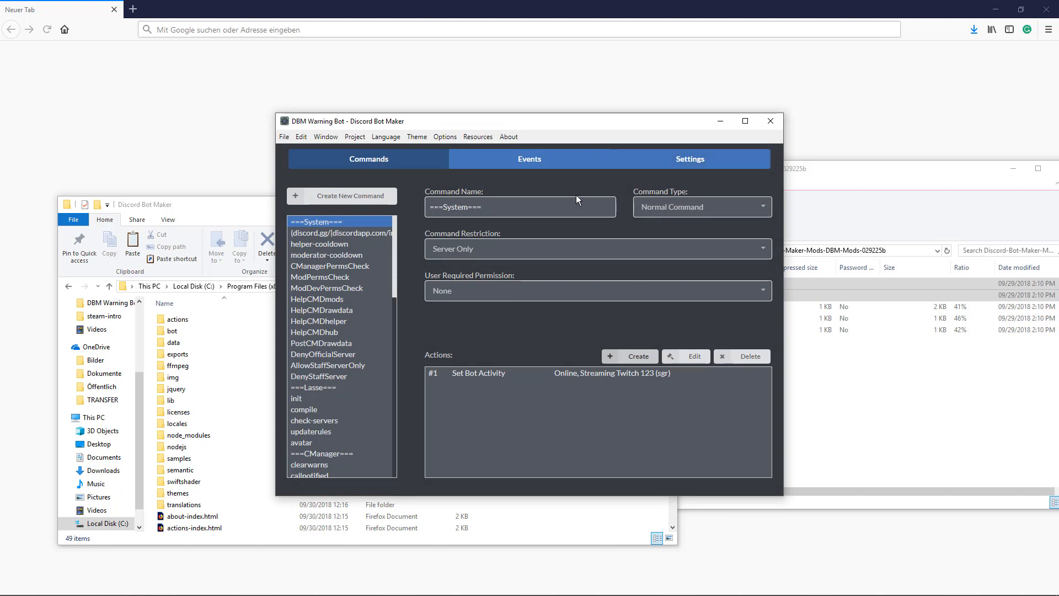
Open the DBM Warning Bot project directory and start a command prompt in that folder with cmd.
click(349, 138)
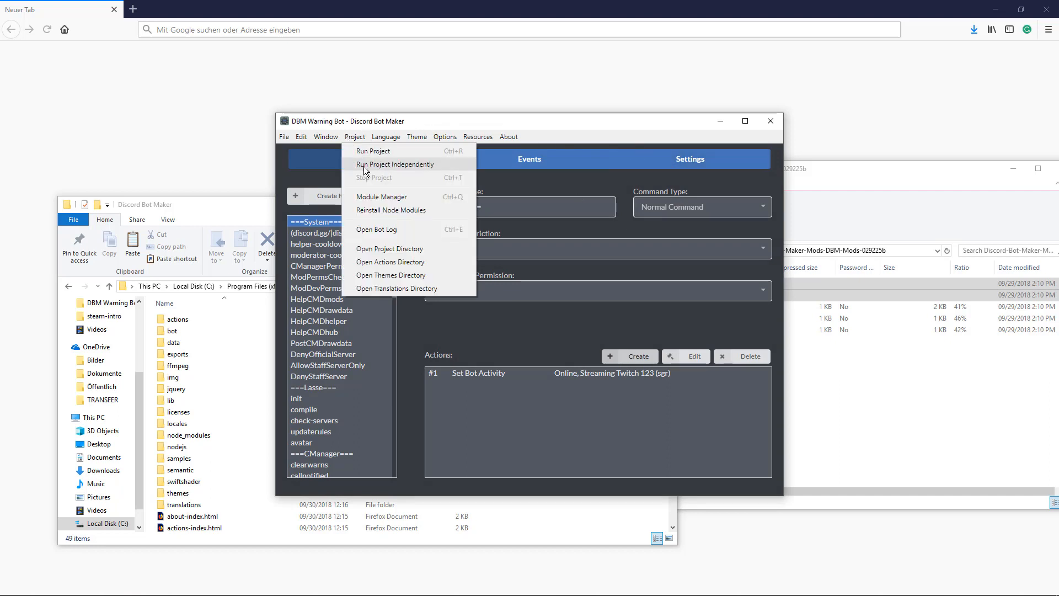
click(395, 250)
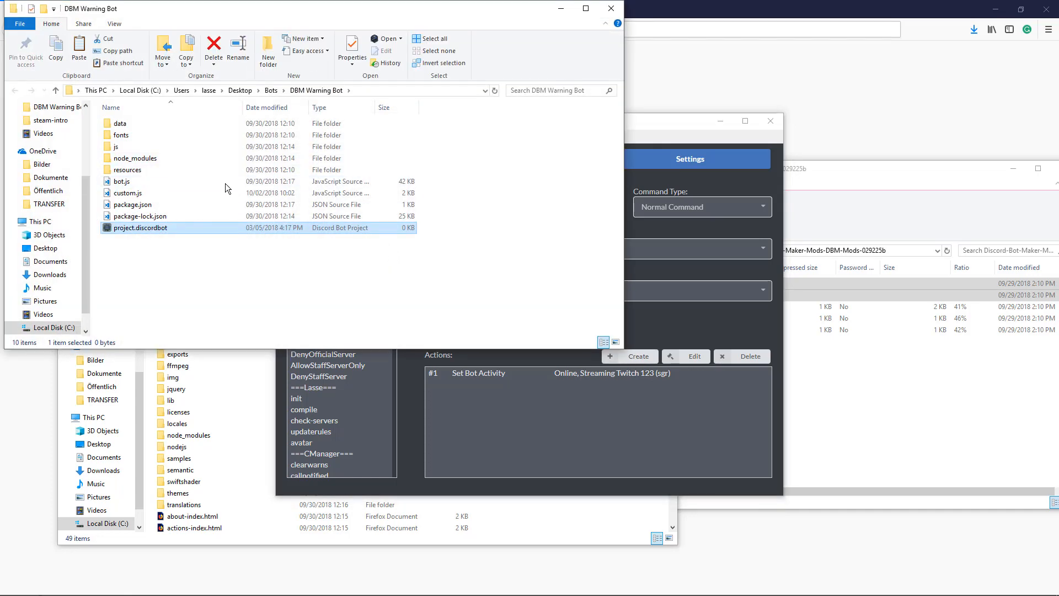
click(432, 272)
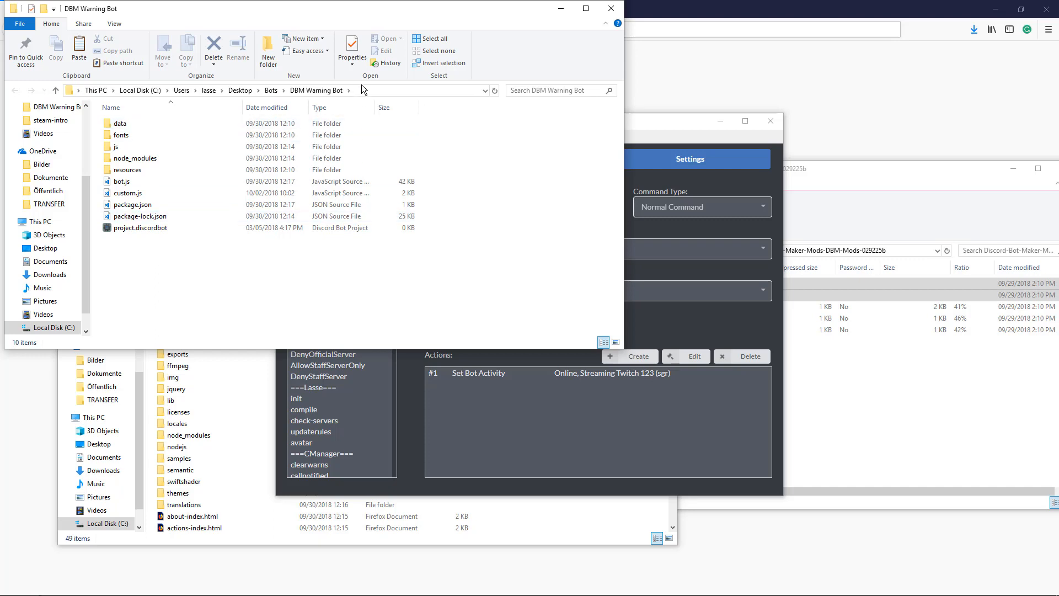
click(402, 88)
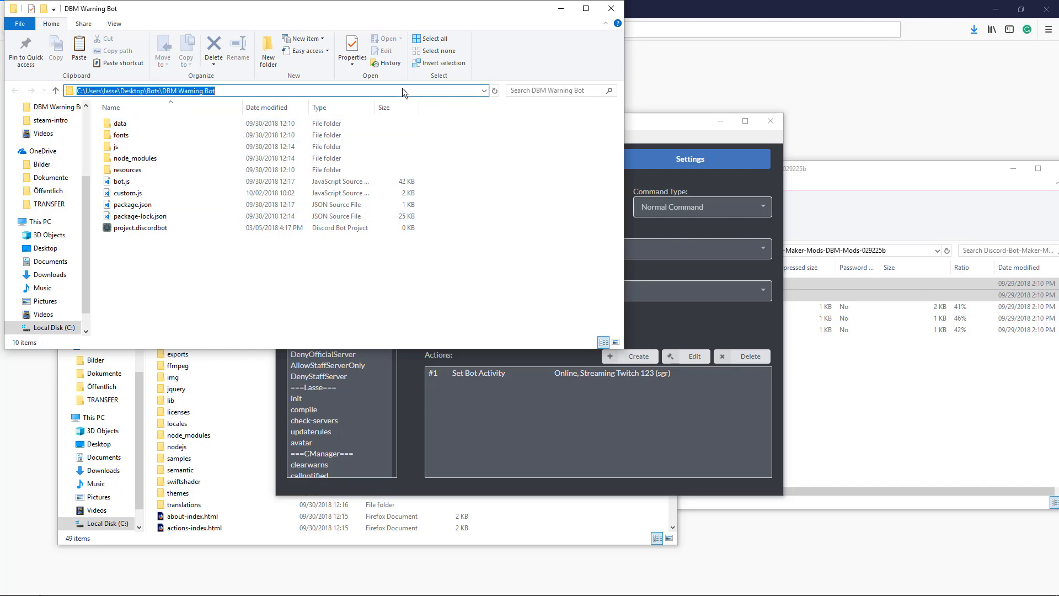
text(cmd)
key(Return)
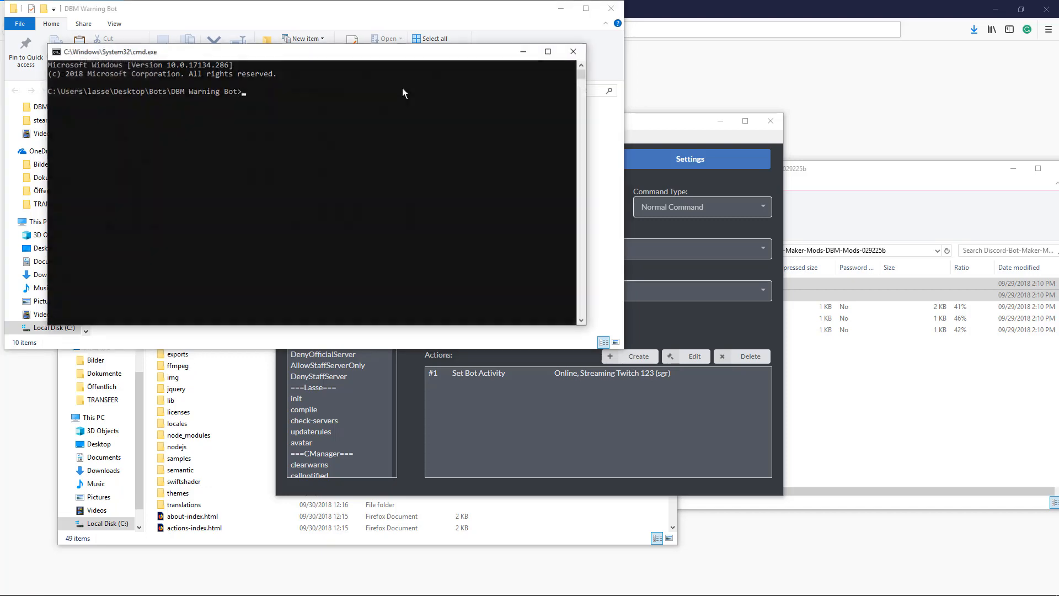
Draft the command npm install, shorten it to npm i, and display Discord Bot Maker's options for running the project.
text(npm )
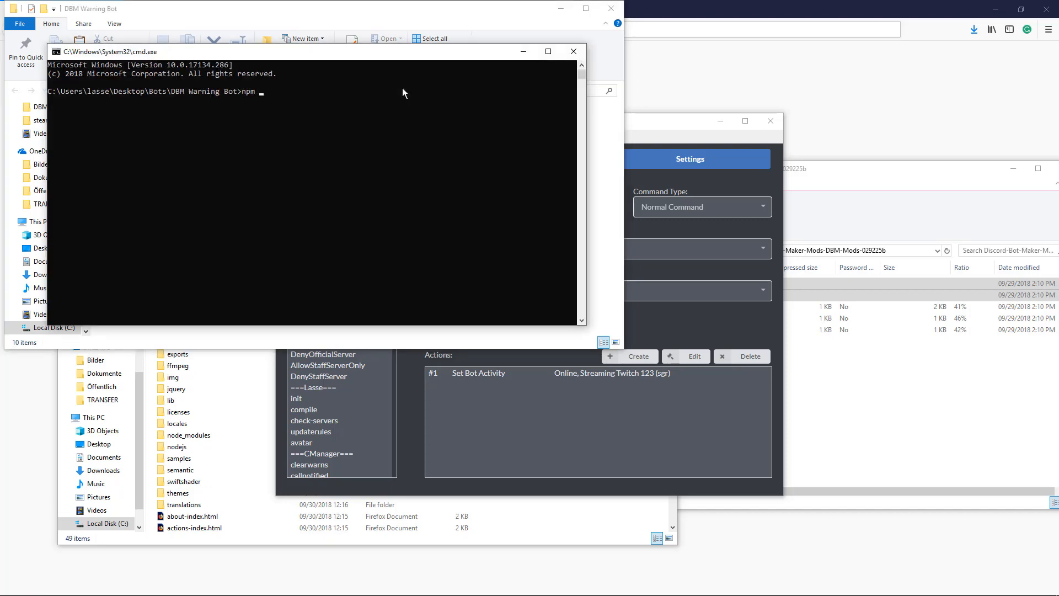
text(install)
key(BackSpace)
key(BackSpace)
key(BackSpace)
key(BackSpace)
key(BackSpace)
key(BackSpace)
click(518, 395)
click(359, 137)
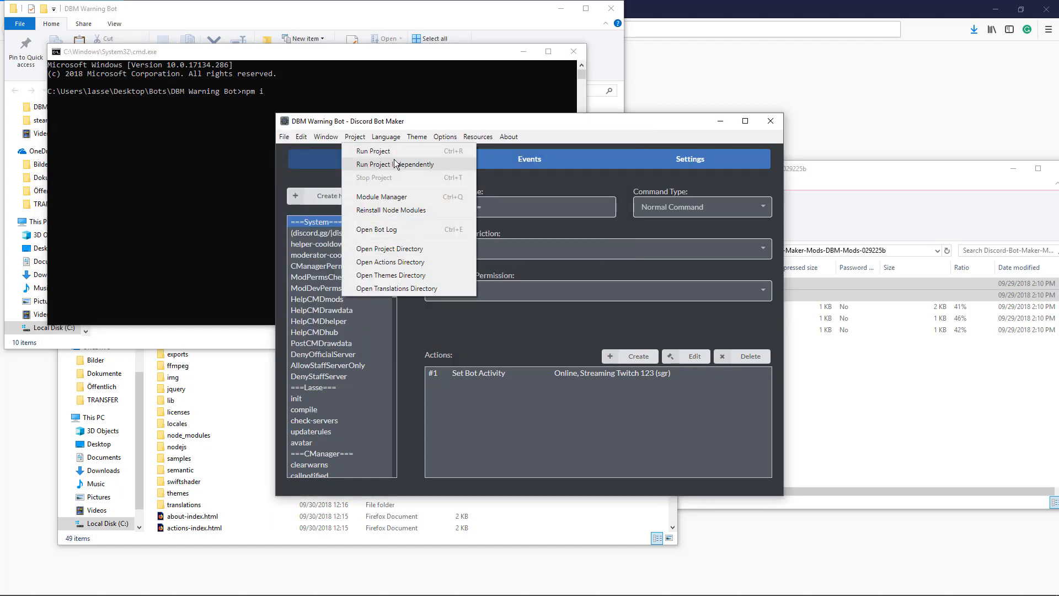
Replace the drafted npm command with node, and close the command prompt and the project folder.
click(286, 99)
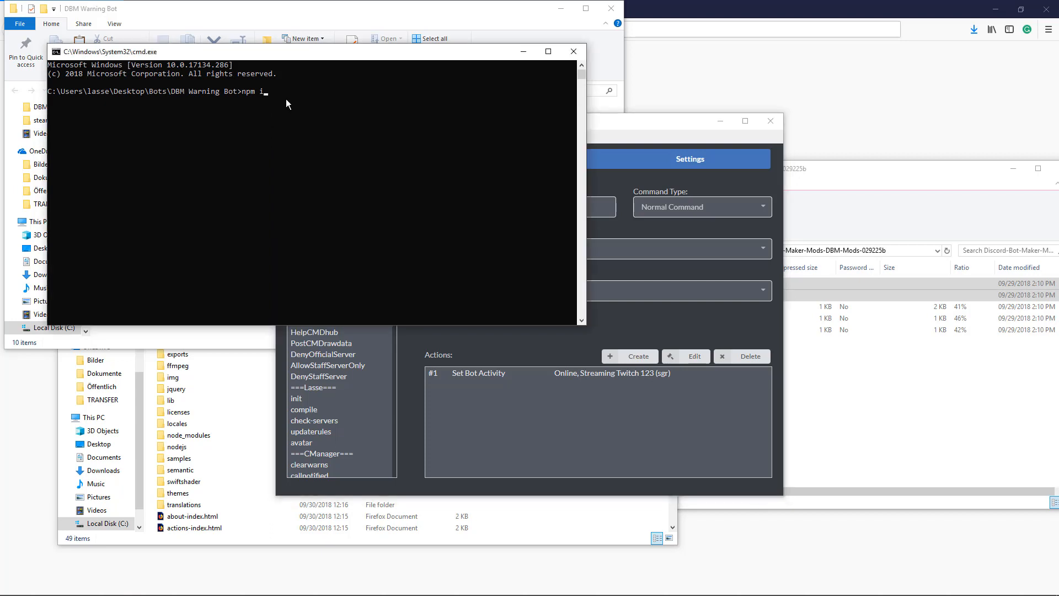
key(BackSpace)
key(BackSpace)
key(BackSpace)
key(BackSpace)
text(ode)
click(574, 51)
click(611, 8)
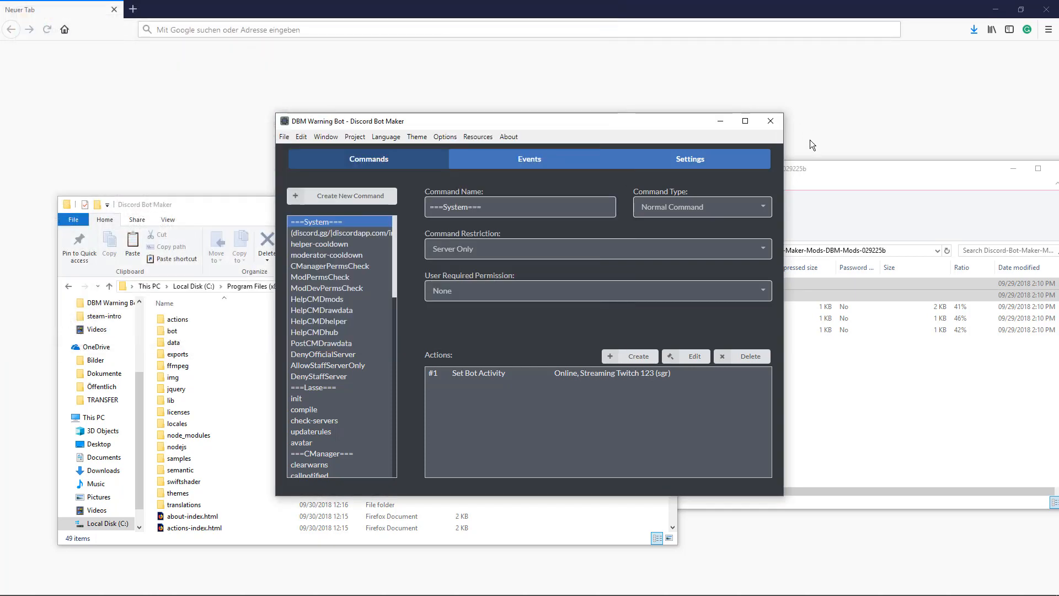
Close the mods archive window and switch to Discord, opening the support channel of the DBM Mods server.
drag(810, 173, 537, 176)
click(801, 173)
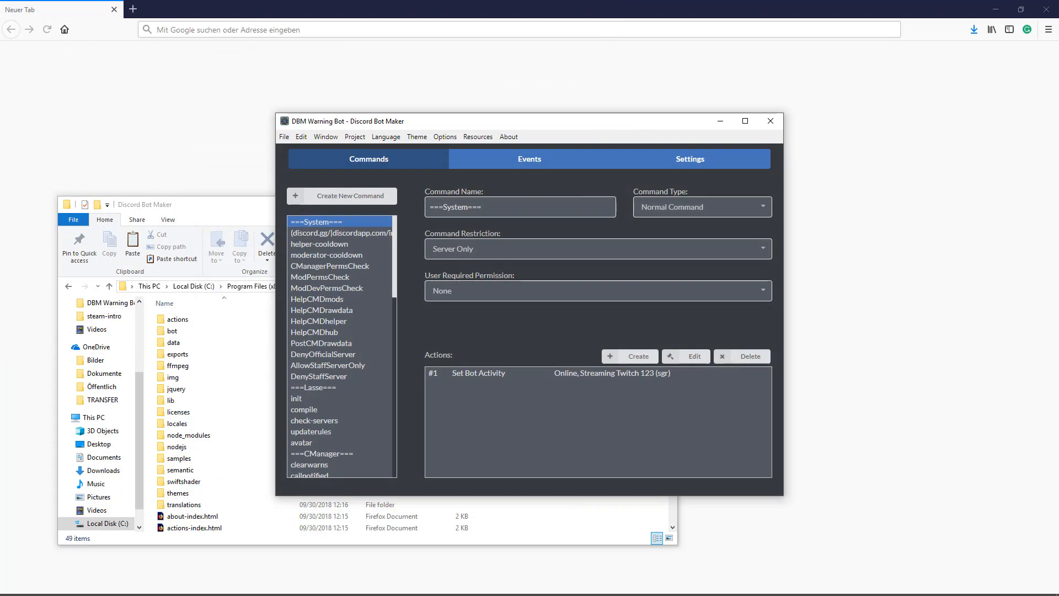
click(950, 587)
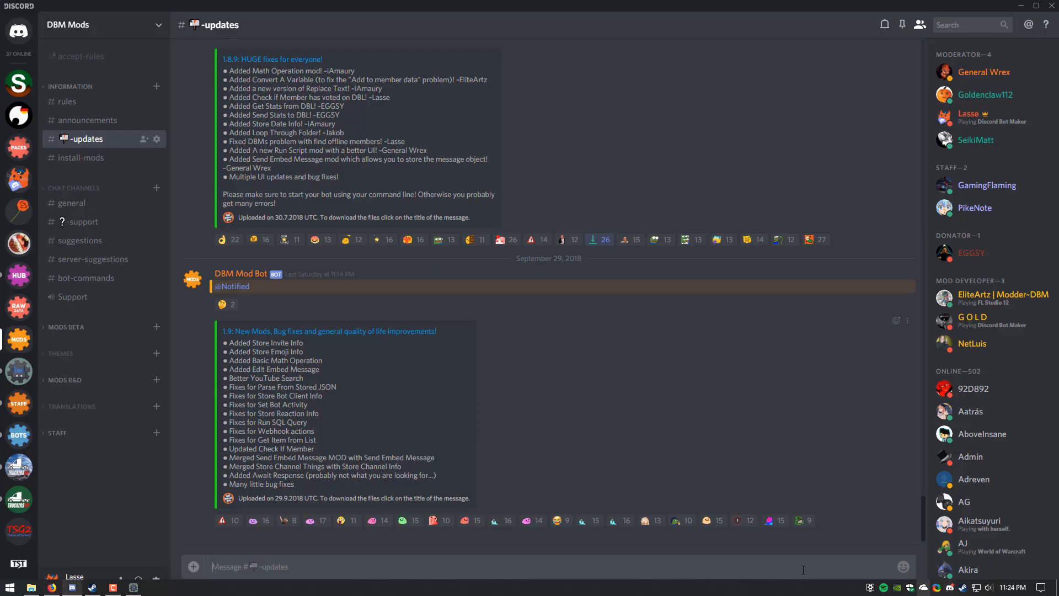
click(64, 224)
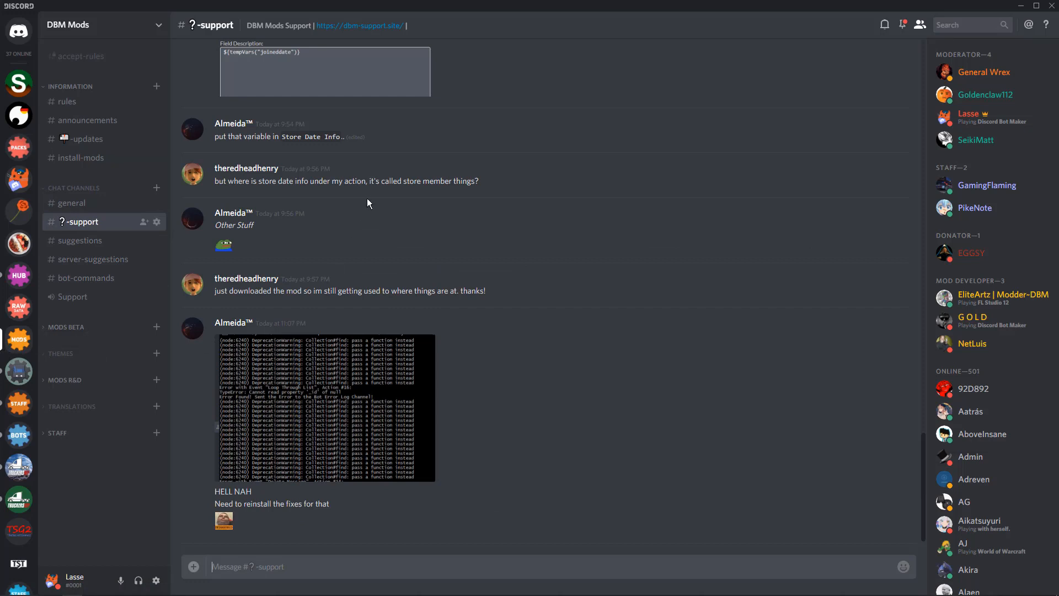